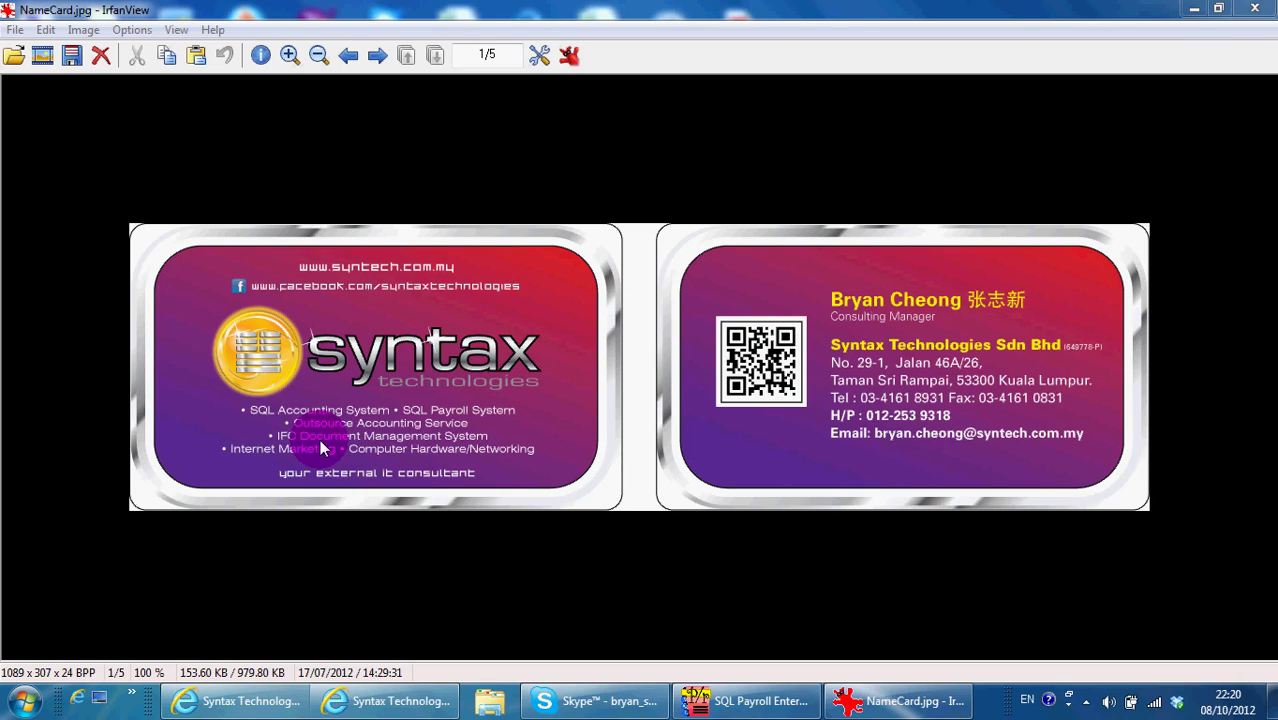
Scroll through the Syntax Technologies Facebook page posts, then switch to the YouTube channel window.
left_click(272, 688)
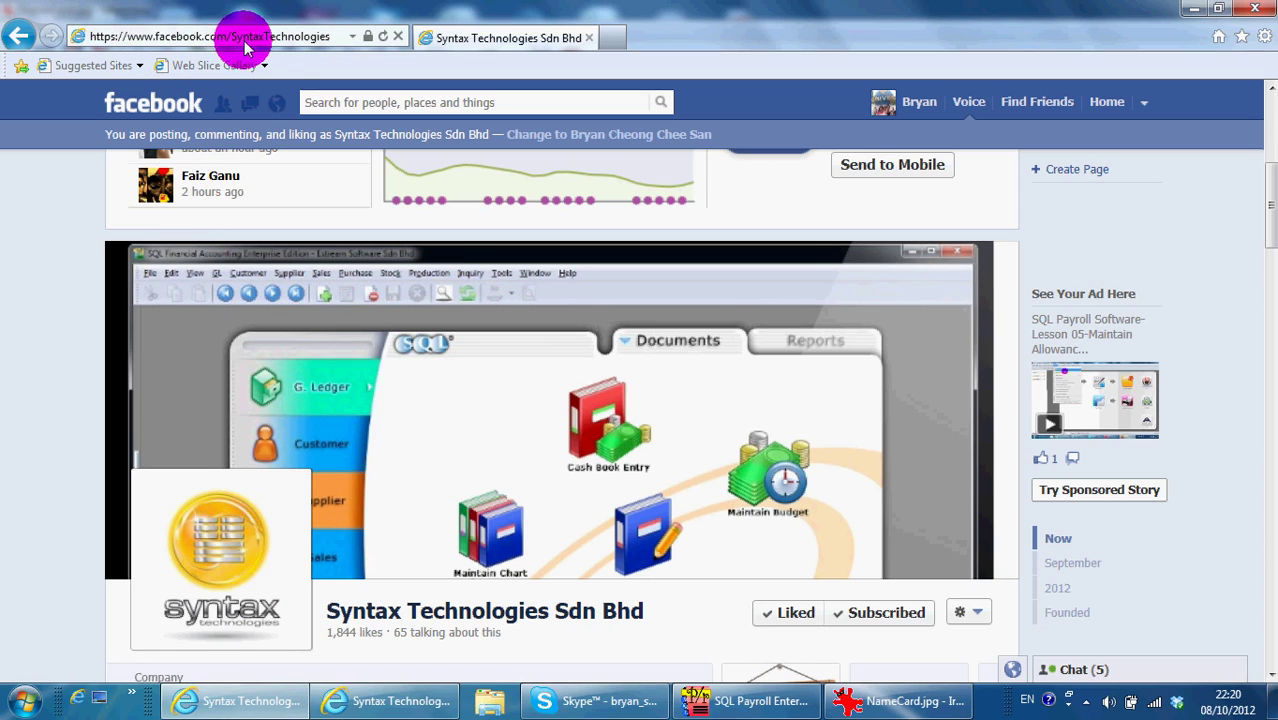
scroll(530, 312, "down", 1)
mouse_move(796, 525)
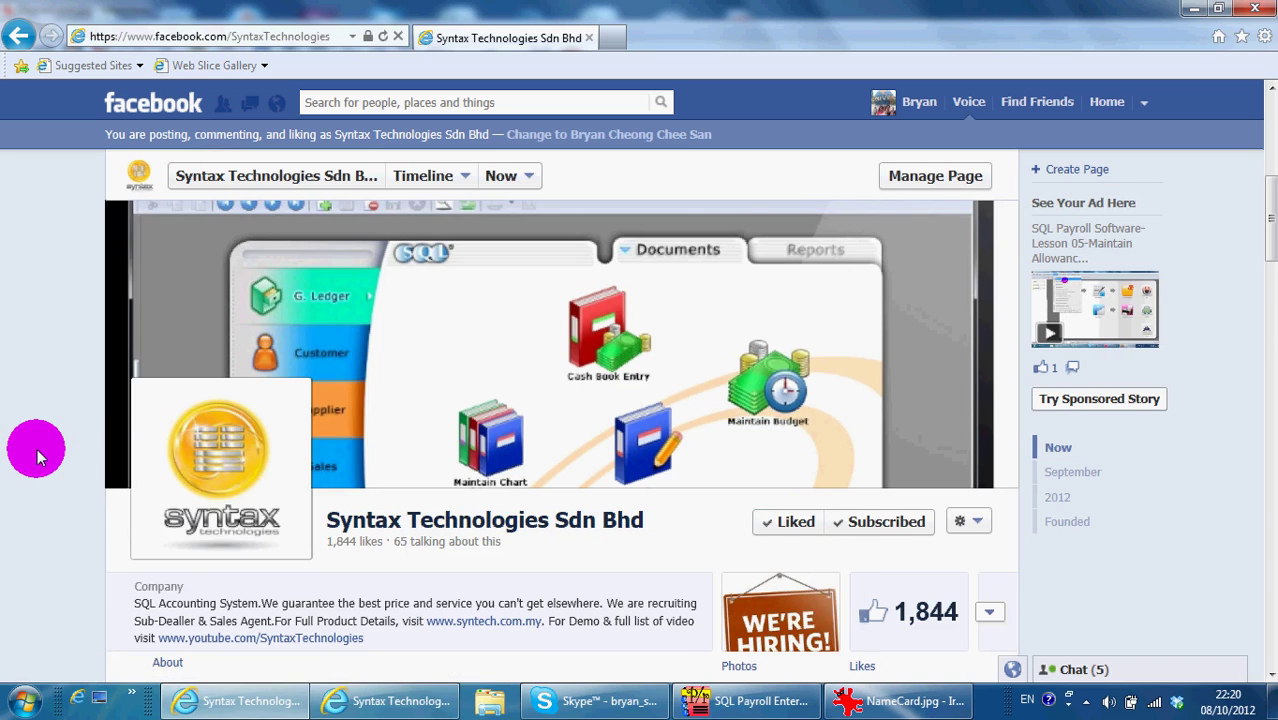
scroll(36, 455, "down", 2)
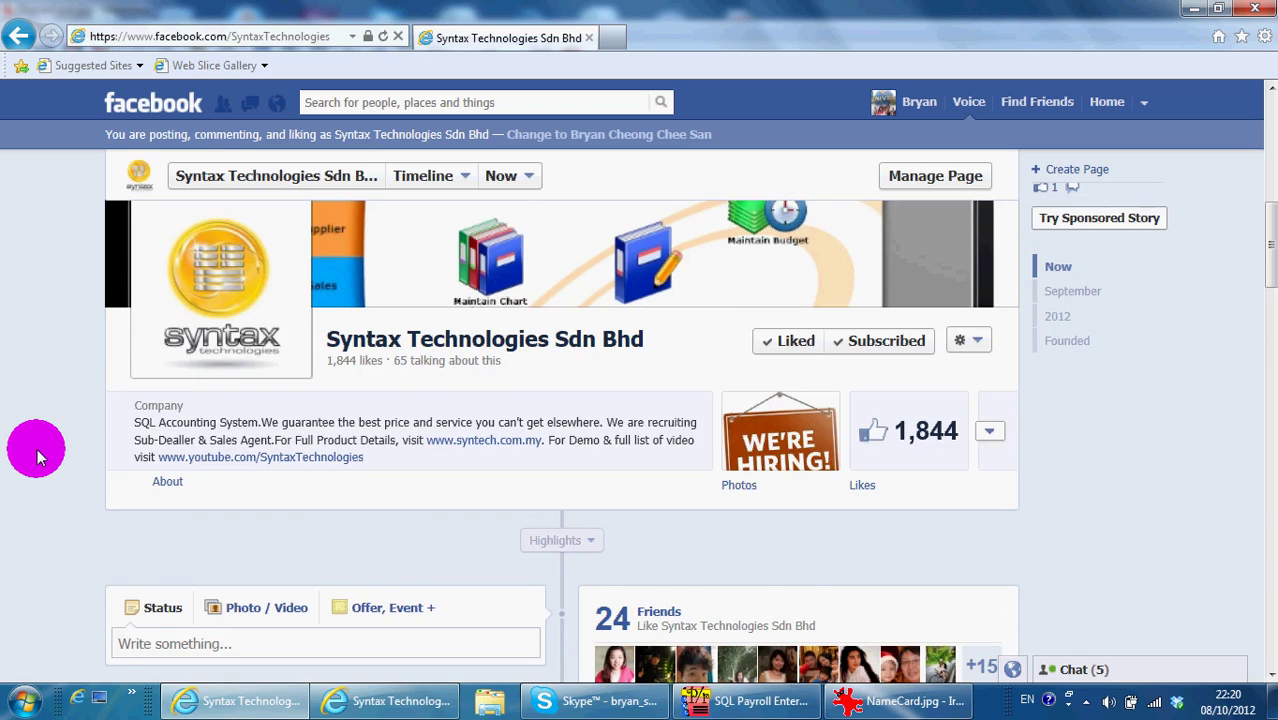
scroll(36, 455, "down", 5)
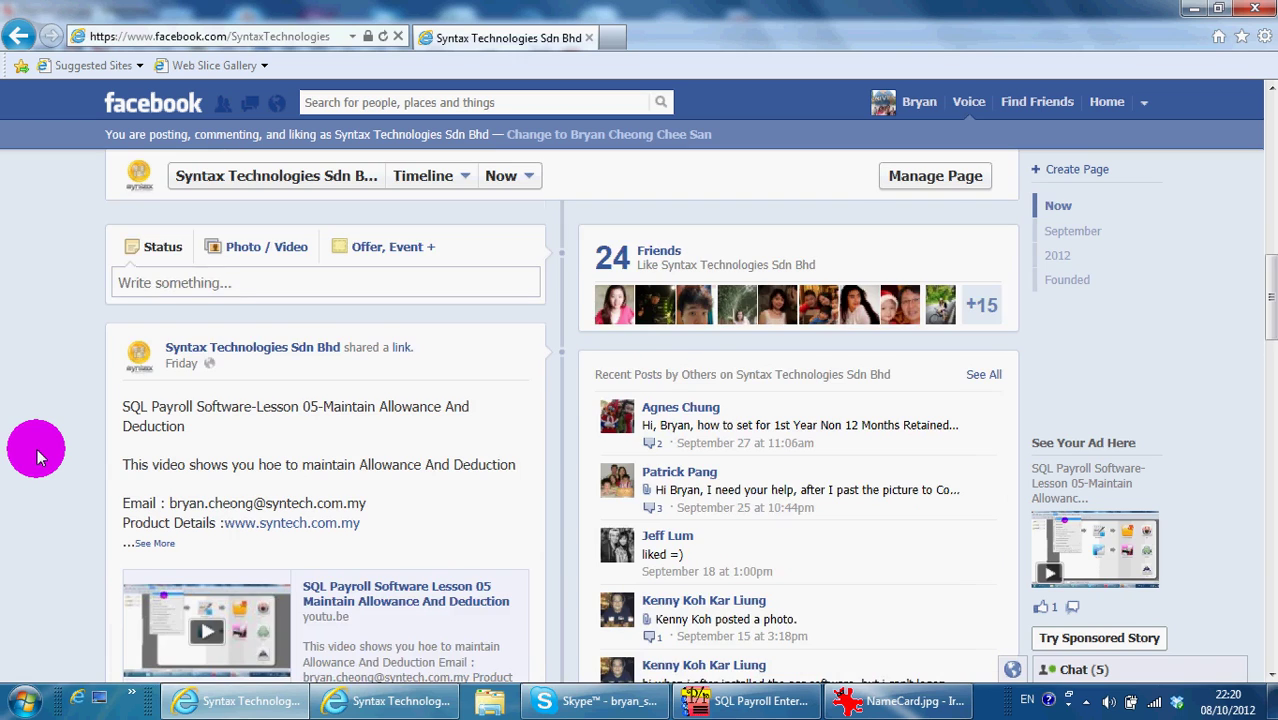
scroll(36, 455, "down", 1)
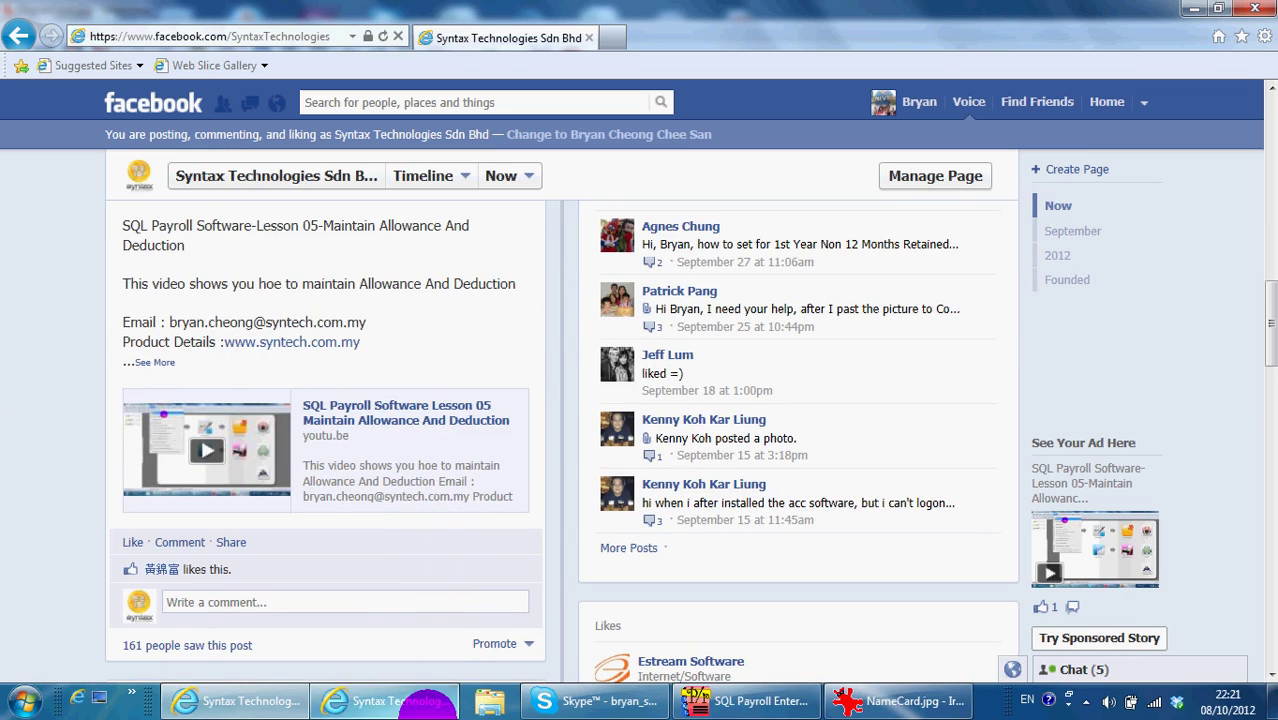
left_click(425, 701)
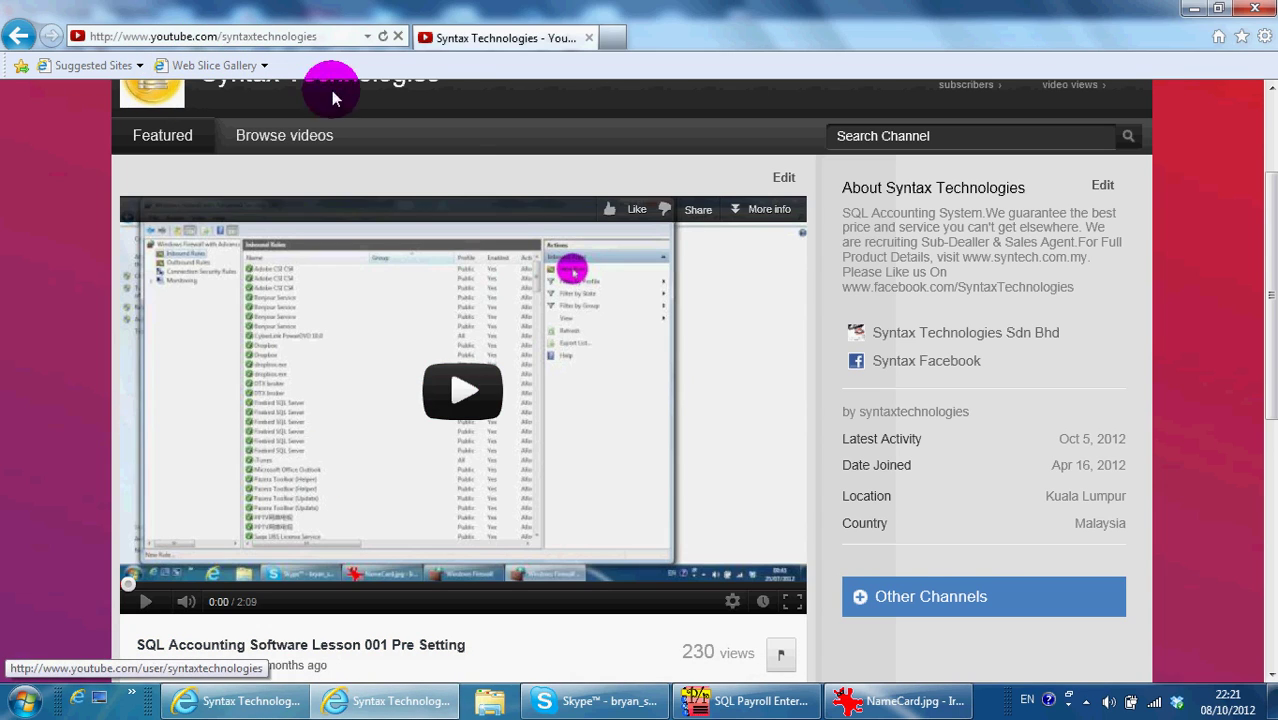
List the channel's uploaded SQL Payroll and SQL Accounting lesson videos and scroll through them.
left_click(290, 137)
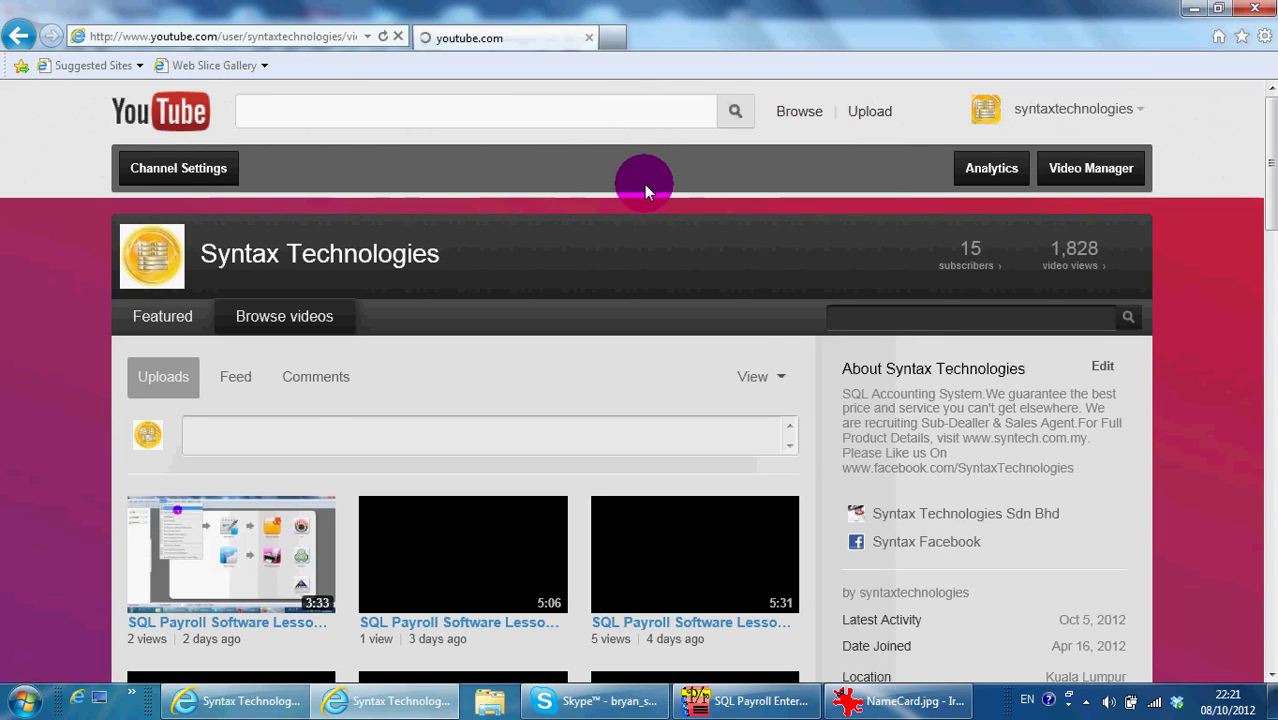
scroll(645, 190, "down", 5)
scroll(647, 190, "down", 4)
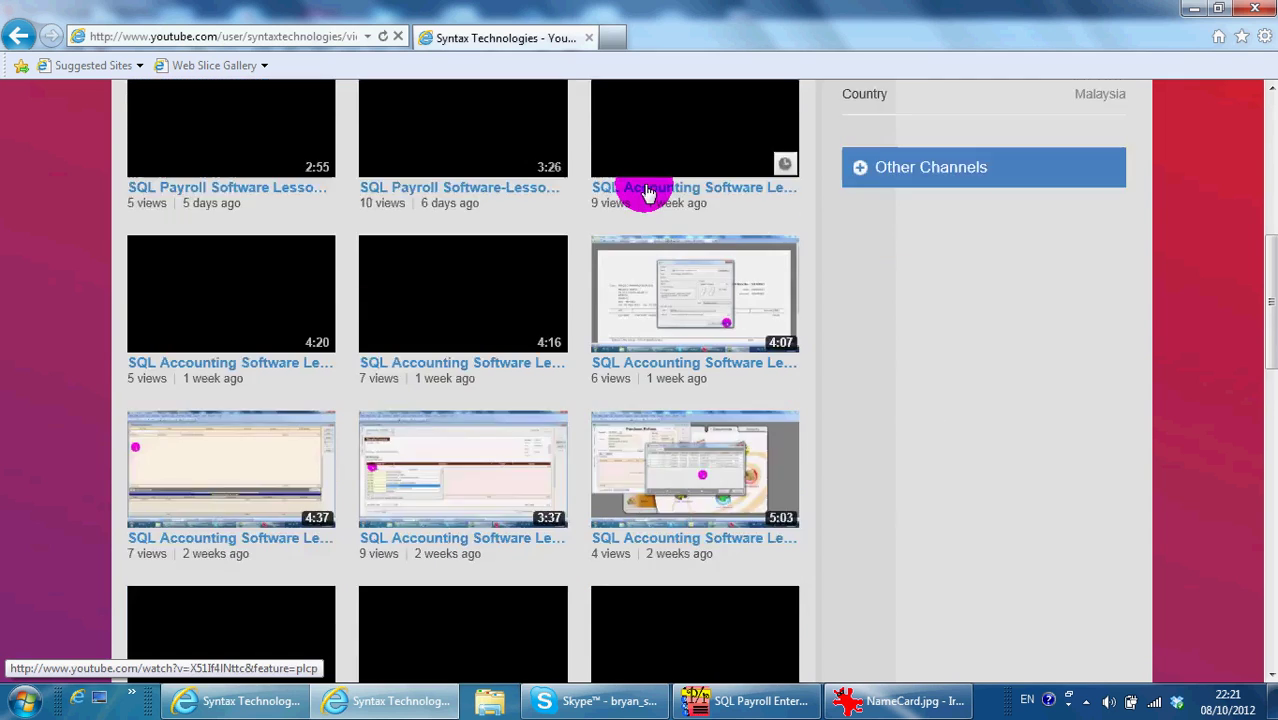
scroll(587, 395, "up", 2)
scroll(587, 400, "up", 5)
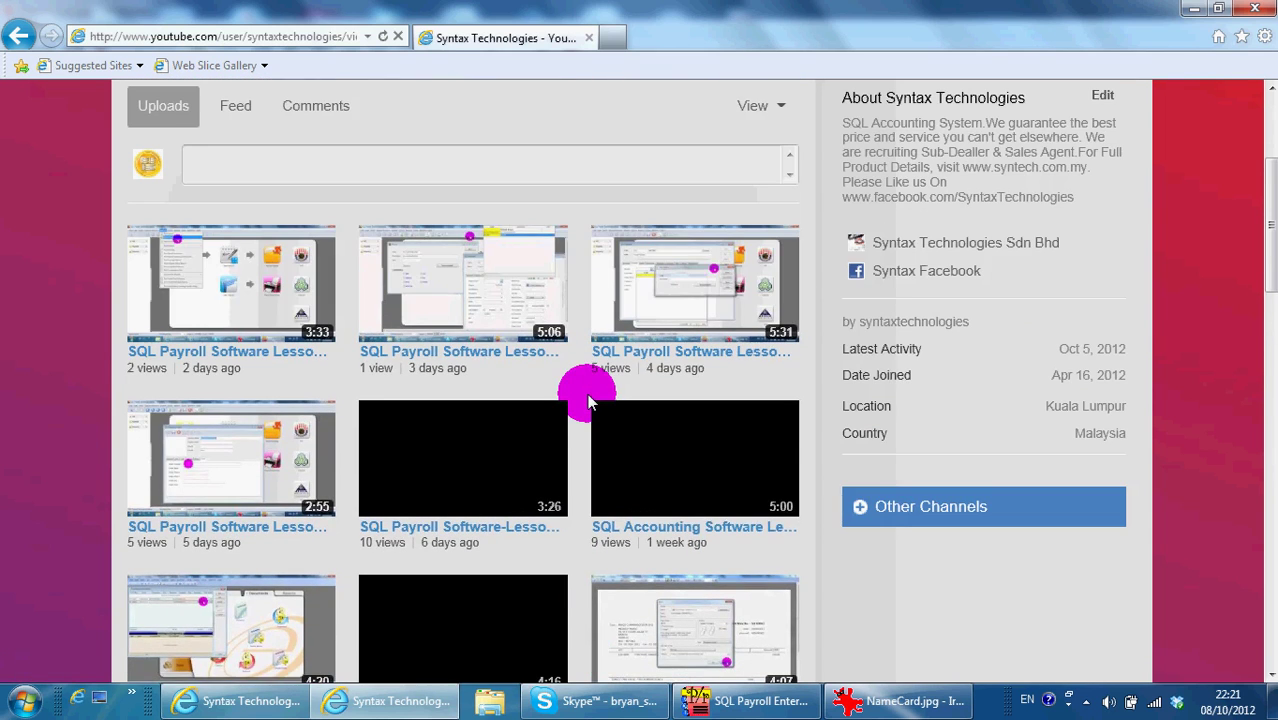
Return to SQL Payroll and open the Maintain Overtime list of seven overtime codes.
left_click(750, 703)
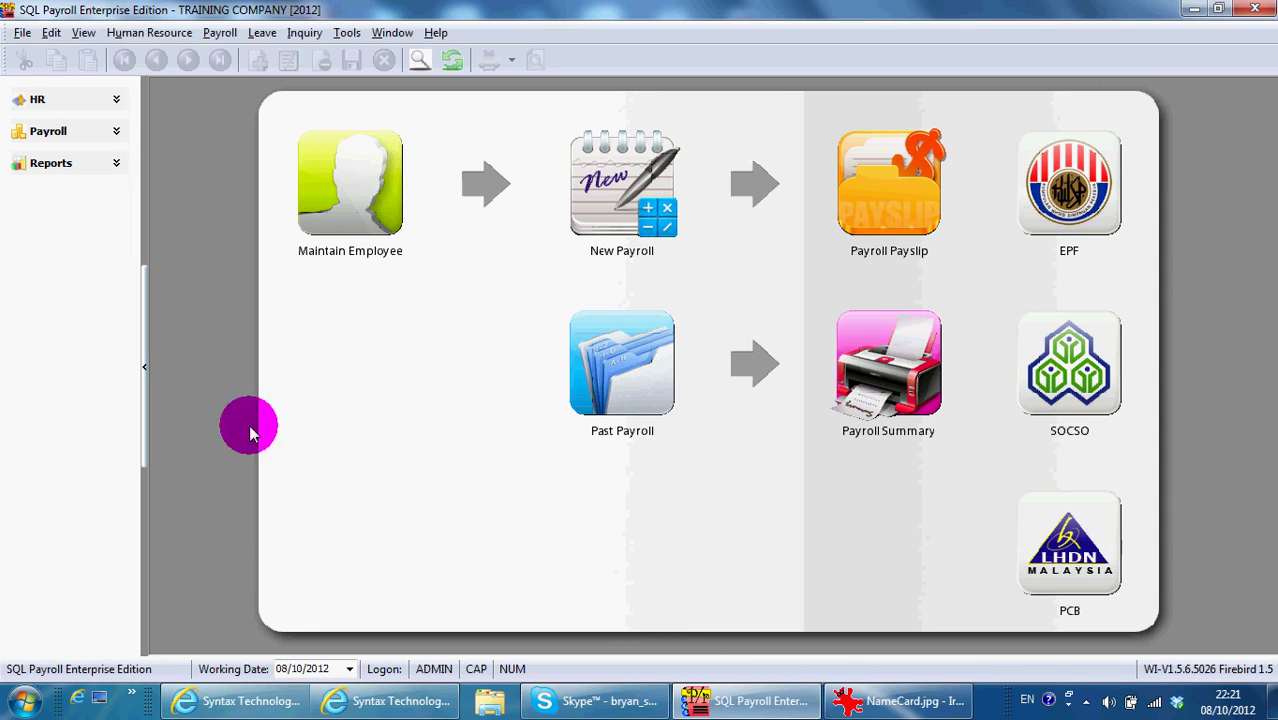
left_click(218, 34)
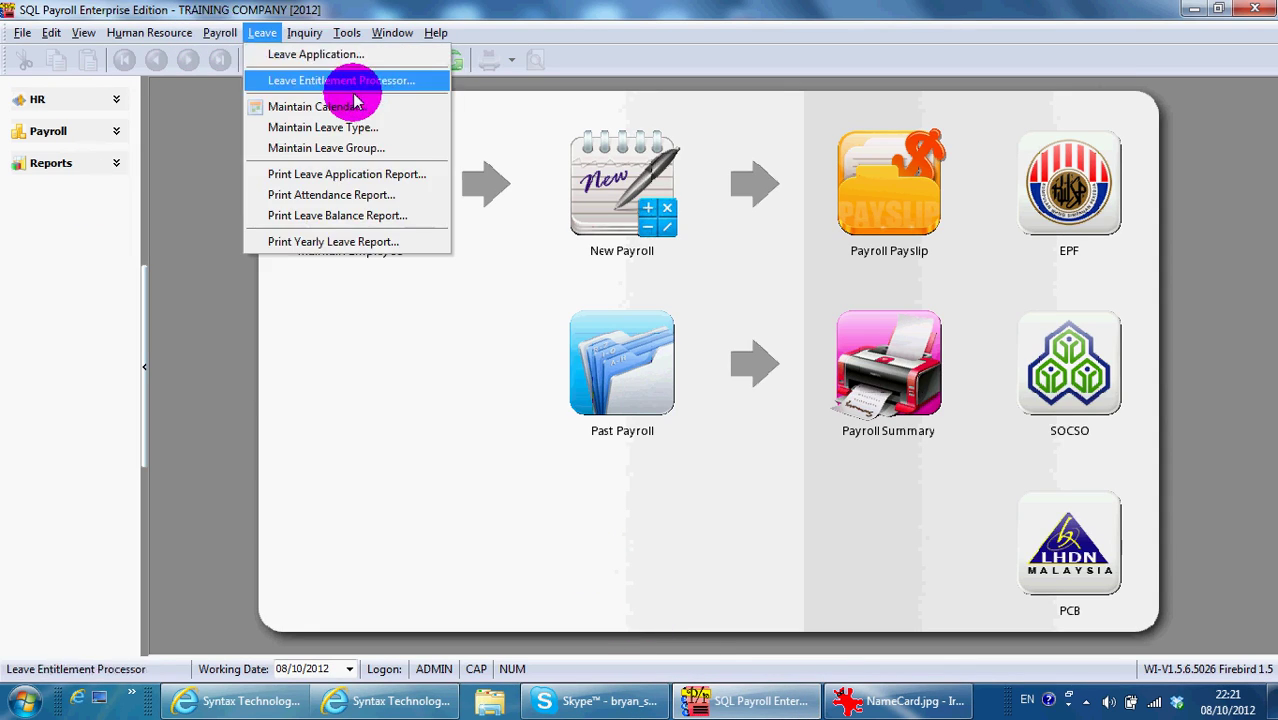
mouse_move(285, 127)
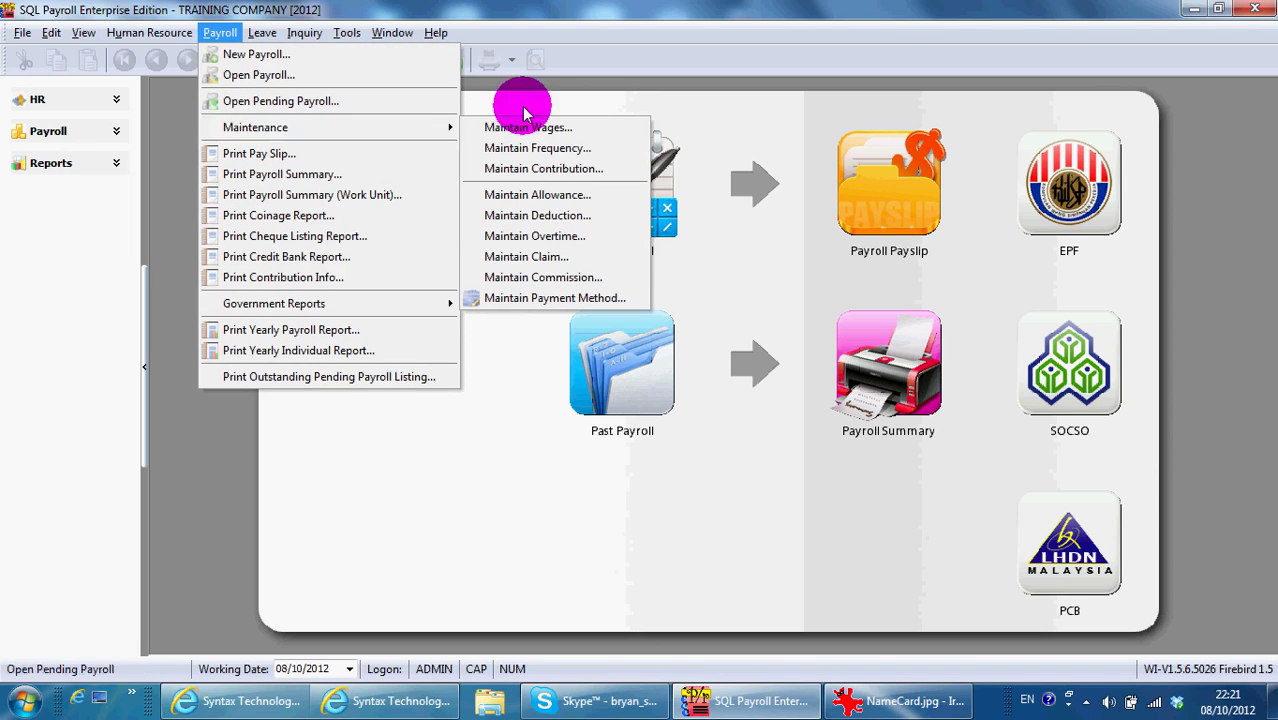
left_click(568, 244)
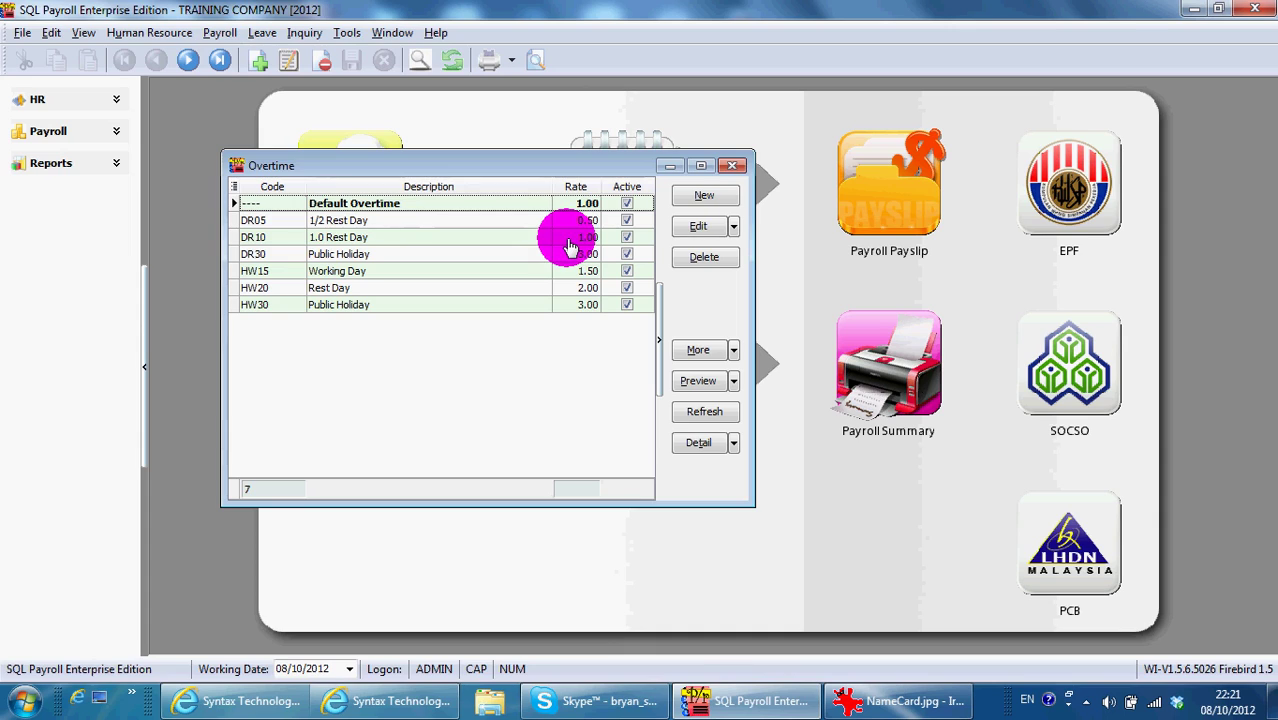
Step through the overtime codes DR05 to HW30, ending with DR05 1/2 Rest Day selected.
left_click(383, 225)
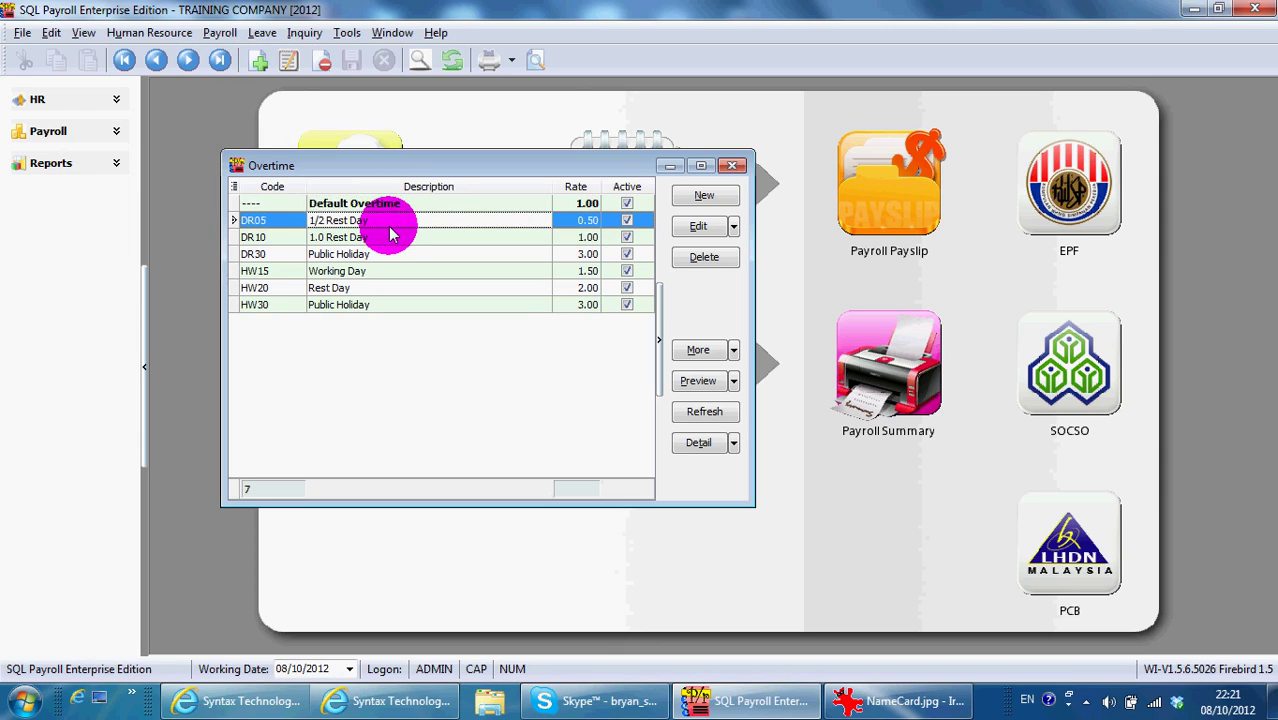
left_click(382, 238)
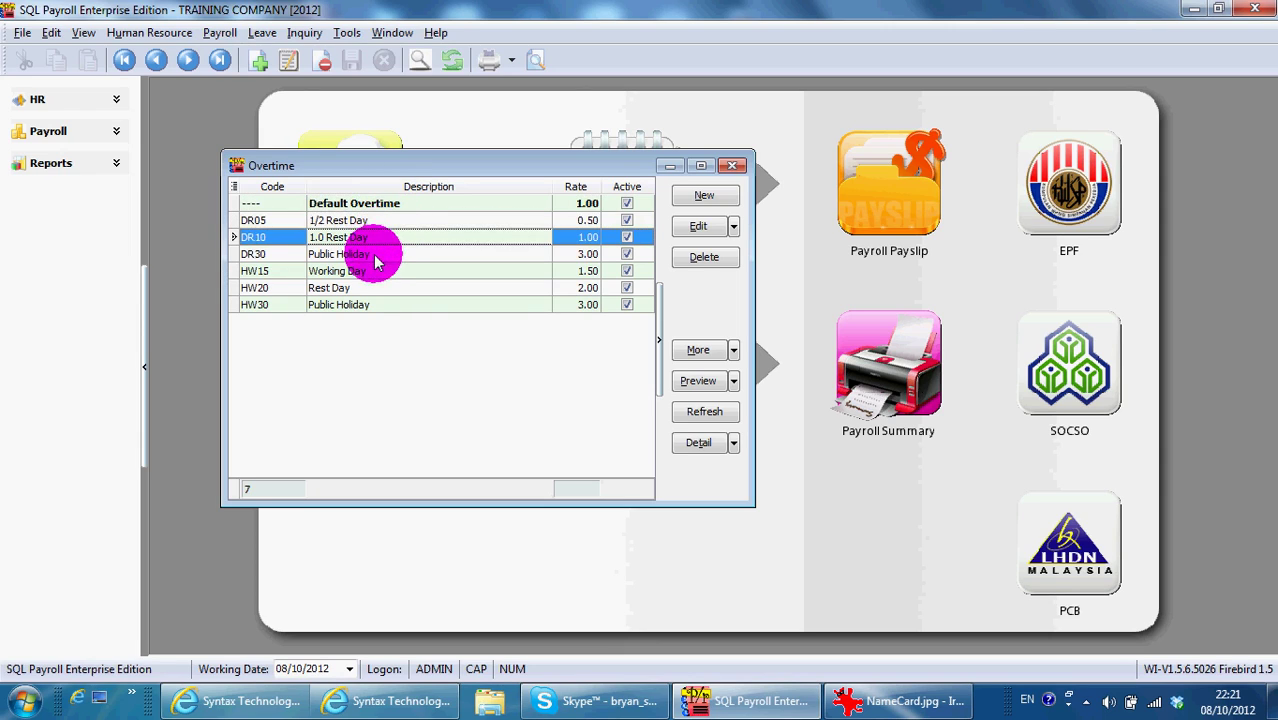
left_click(375, 256)
left_click(378, 272)
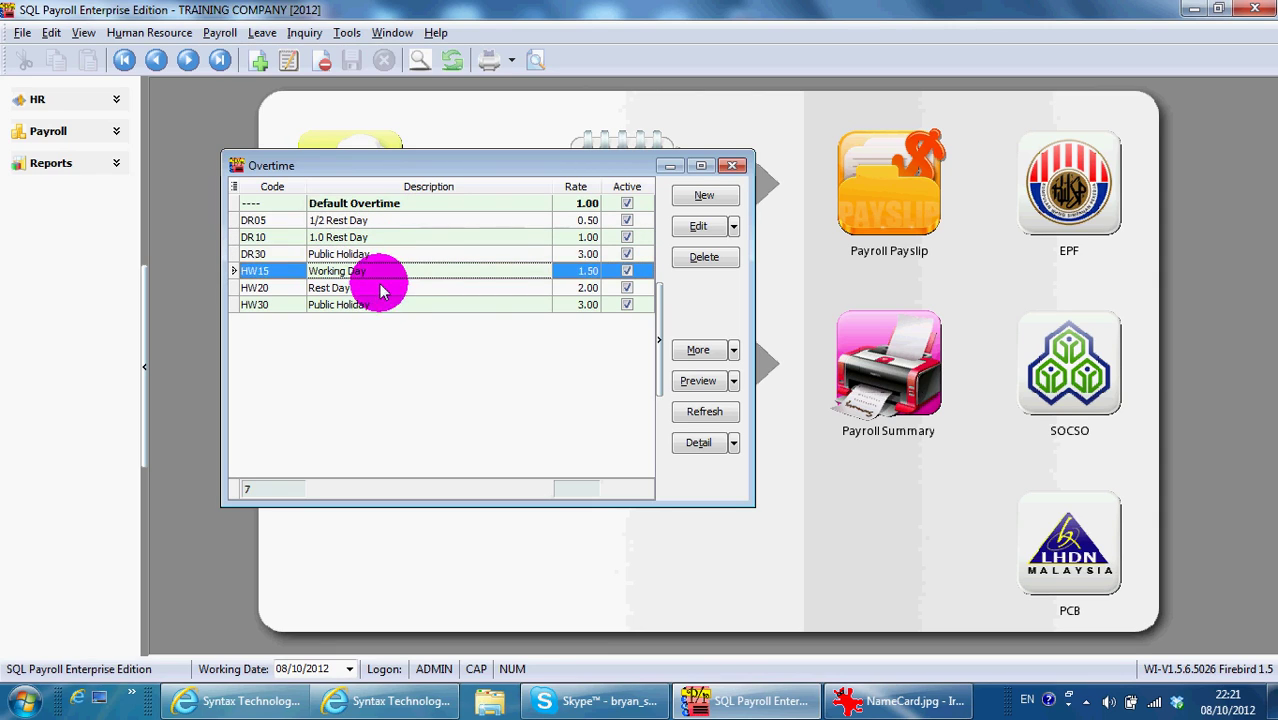
left_click(384, 289)
left_click(390, 306)
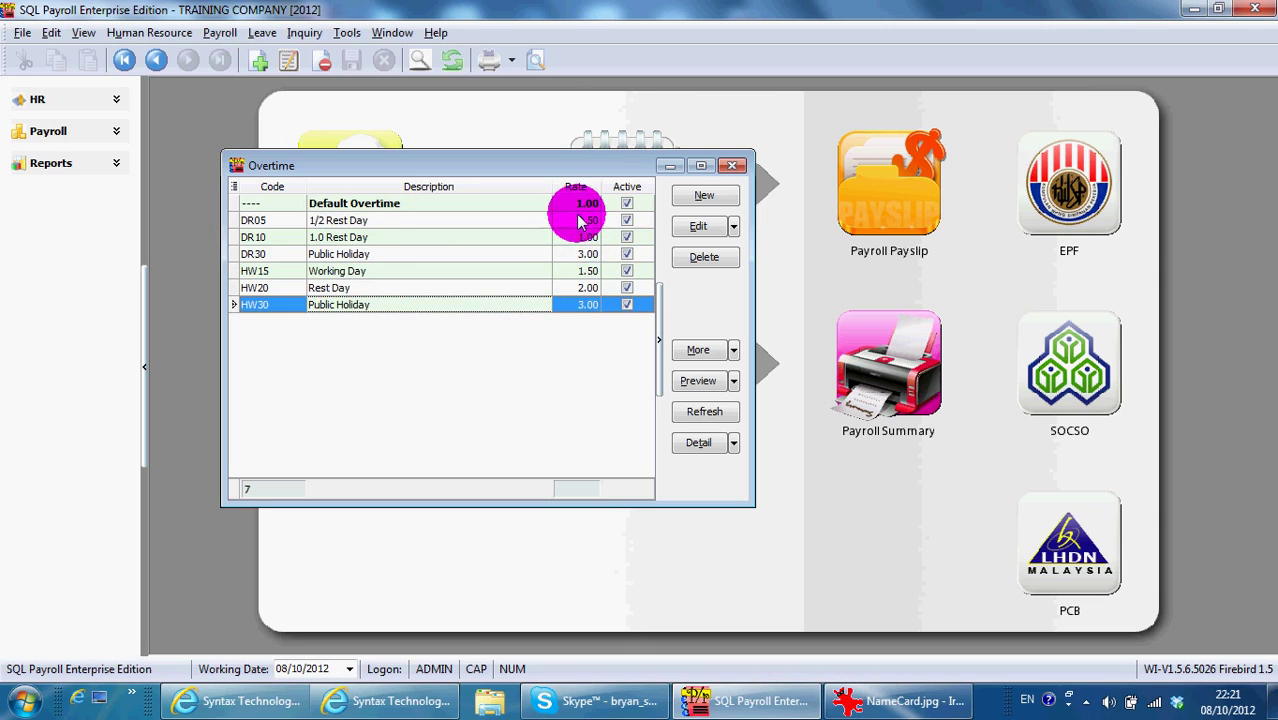
left_click(578, 222)
left_click(579, 236)
left_click(571, 253)
left_click(572, 289)
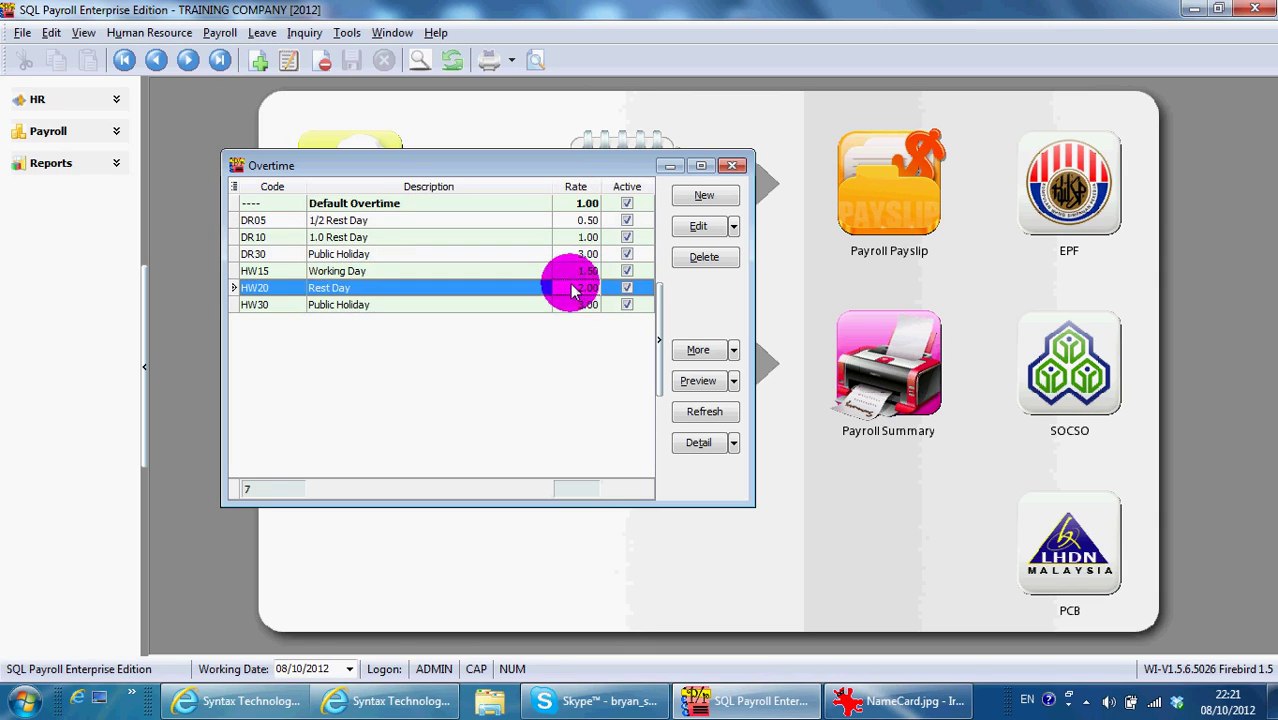
left_click(572, 305)
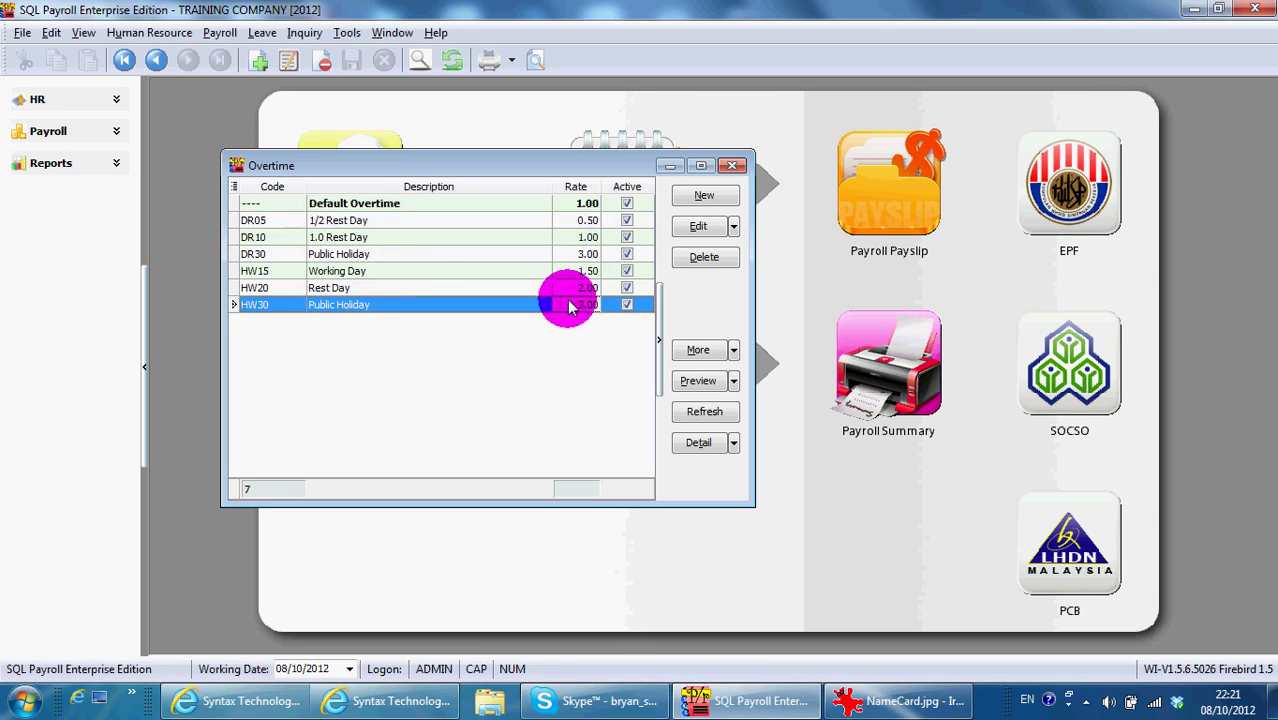
left_click(283, 224)
Open DR05 1/2 Rest Day for editing, toggle EPF off and back on, and save it.
double_click(283, 224)
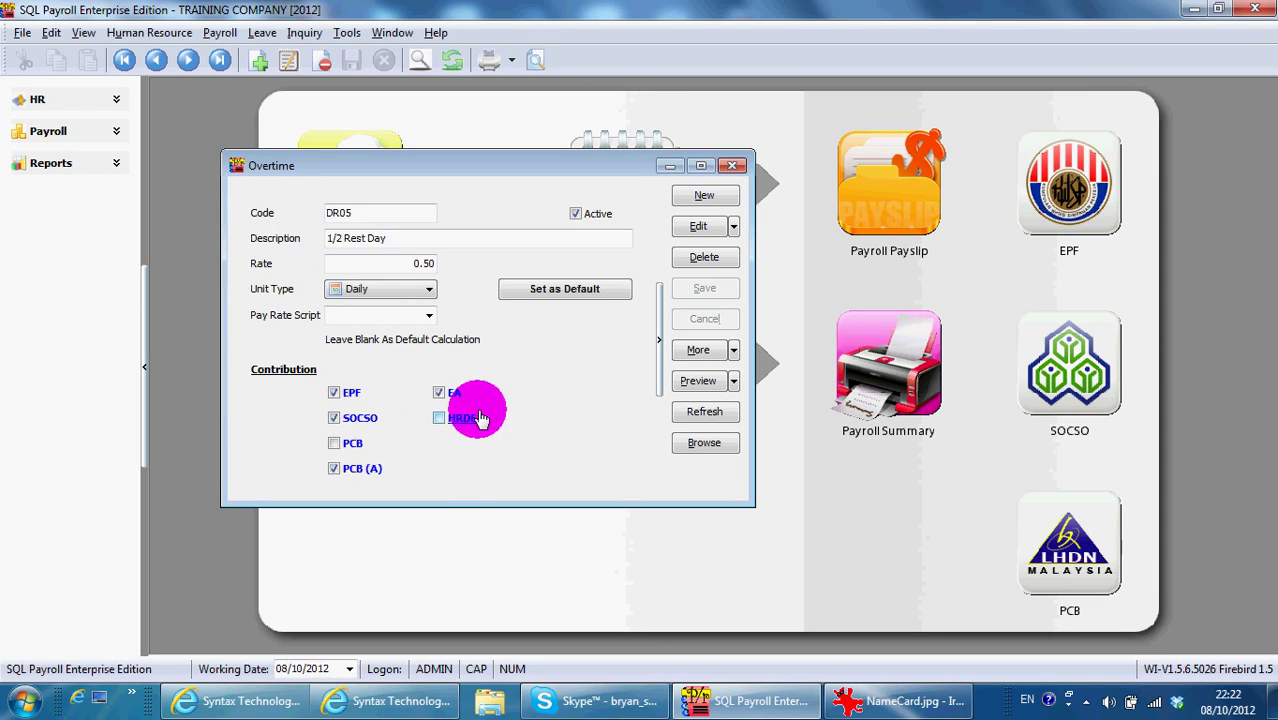
left_click(697, 228)
left_click(333, 396)
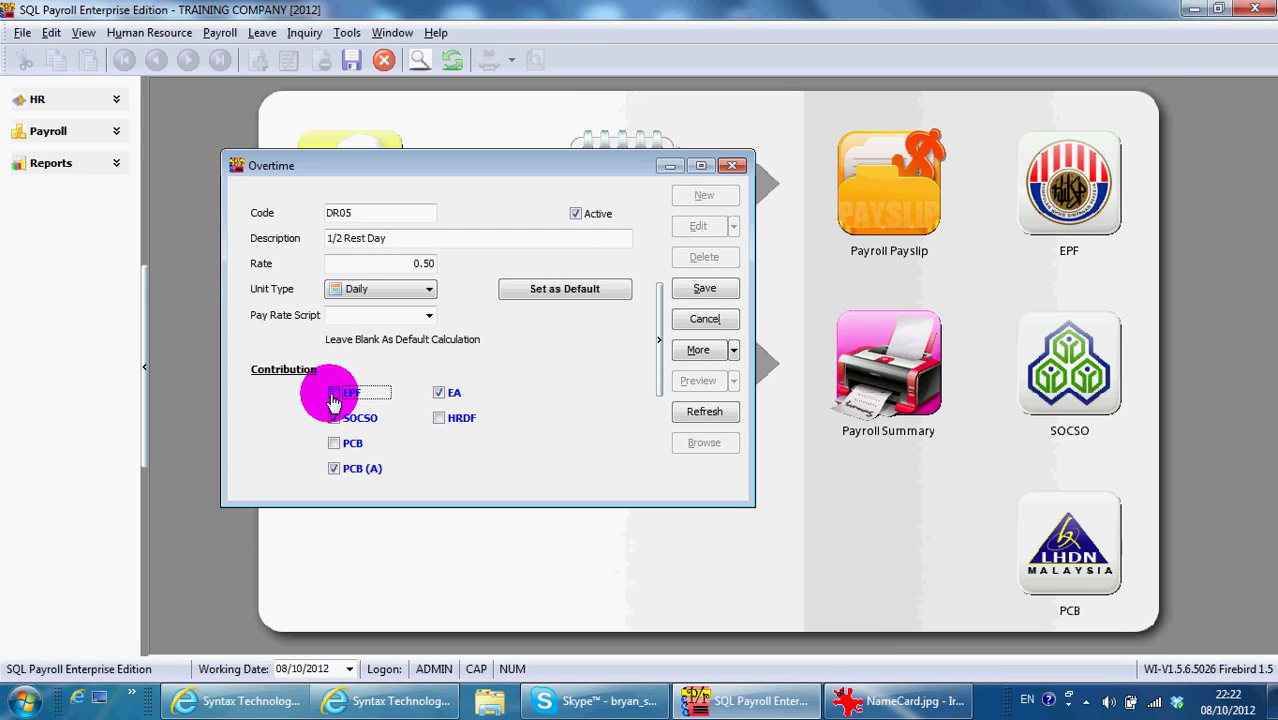
left_click(334, 394)
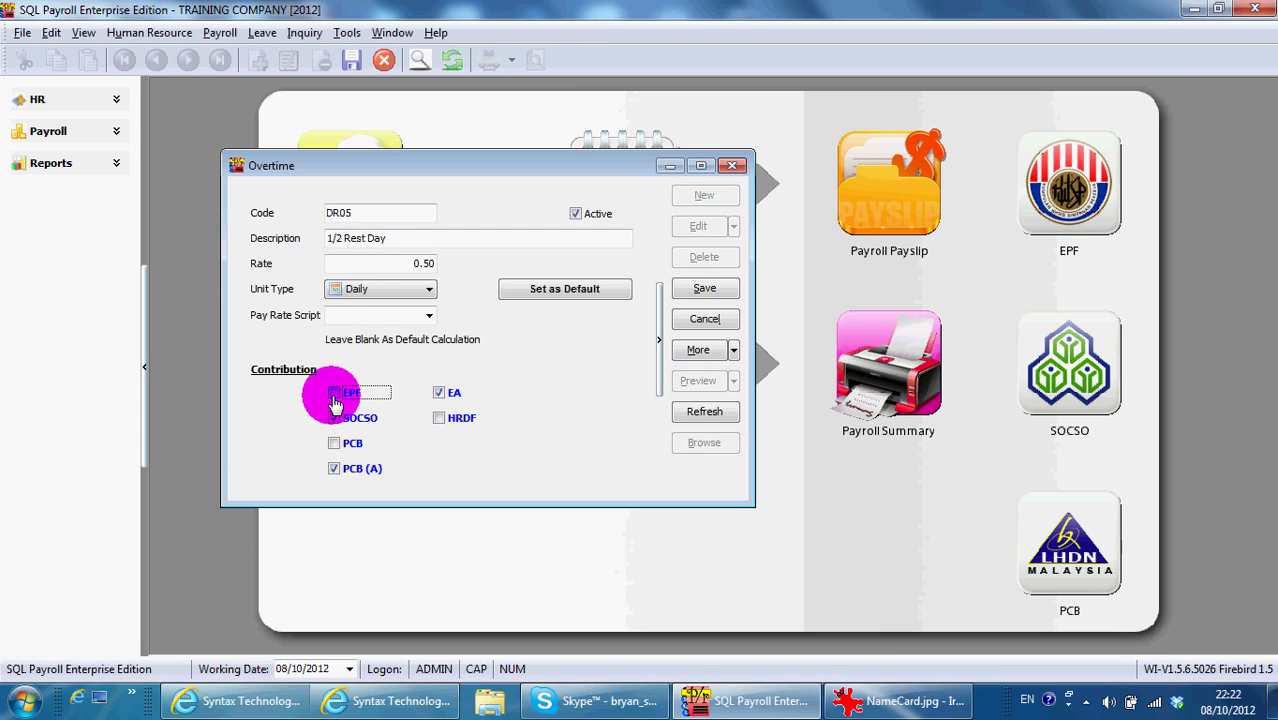
left_click(705, 289)
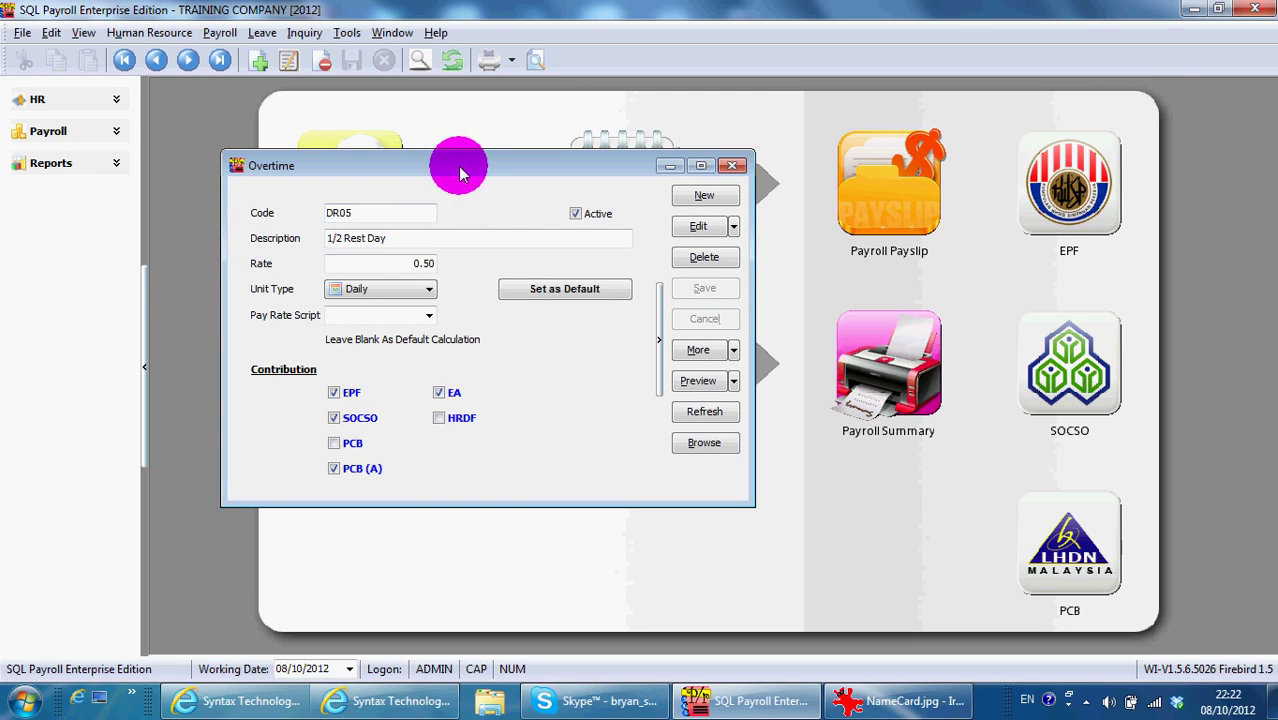
Start a blank overtime record, then close the Overtime window.
left_click(692, 200)
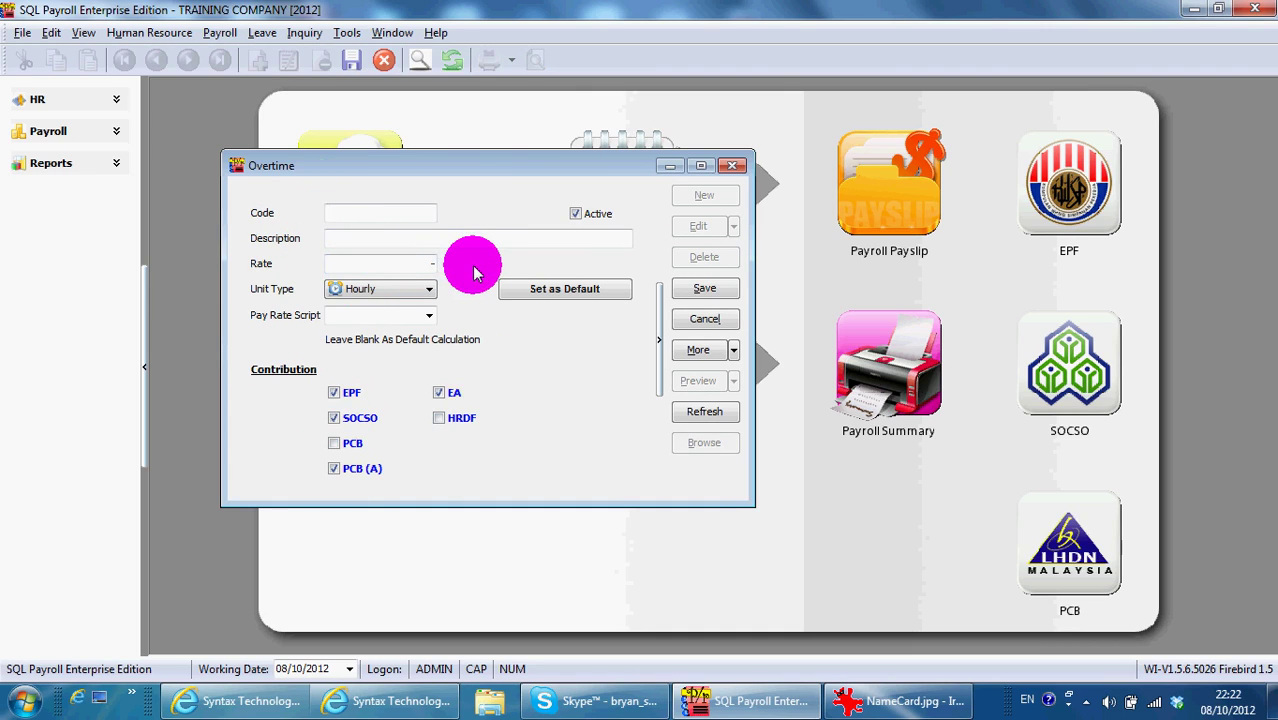
left_click(732, 165)
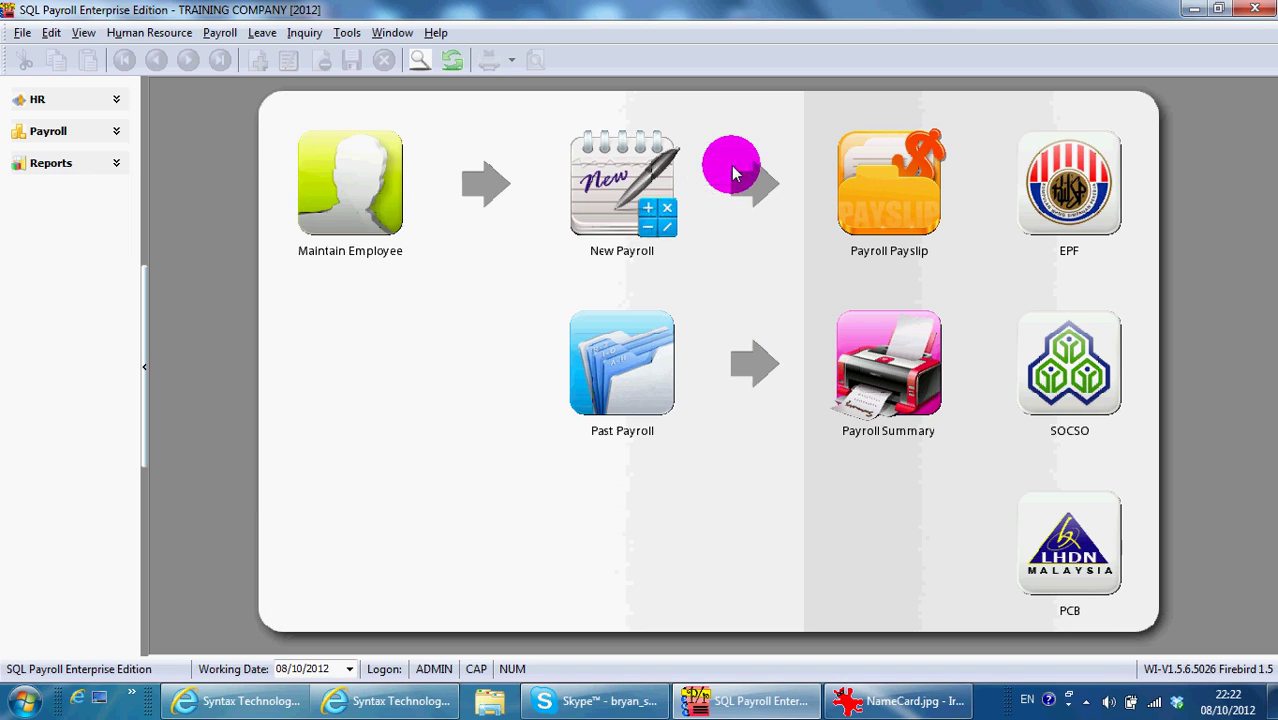
View the Default Claims record in Maintain Claim, expand the Payroll shortcuts, and close it.
left_click(219, 33)
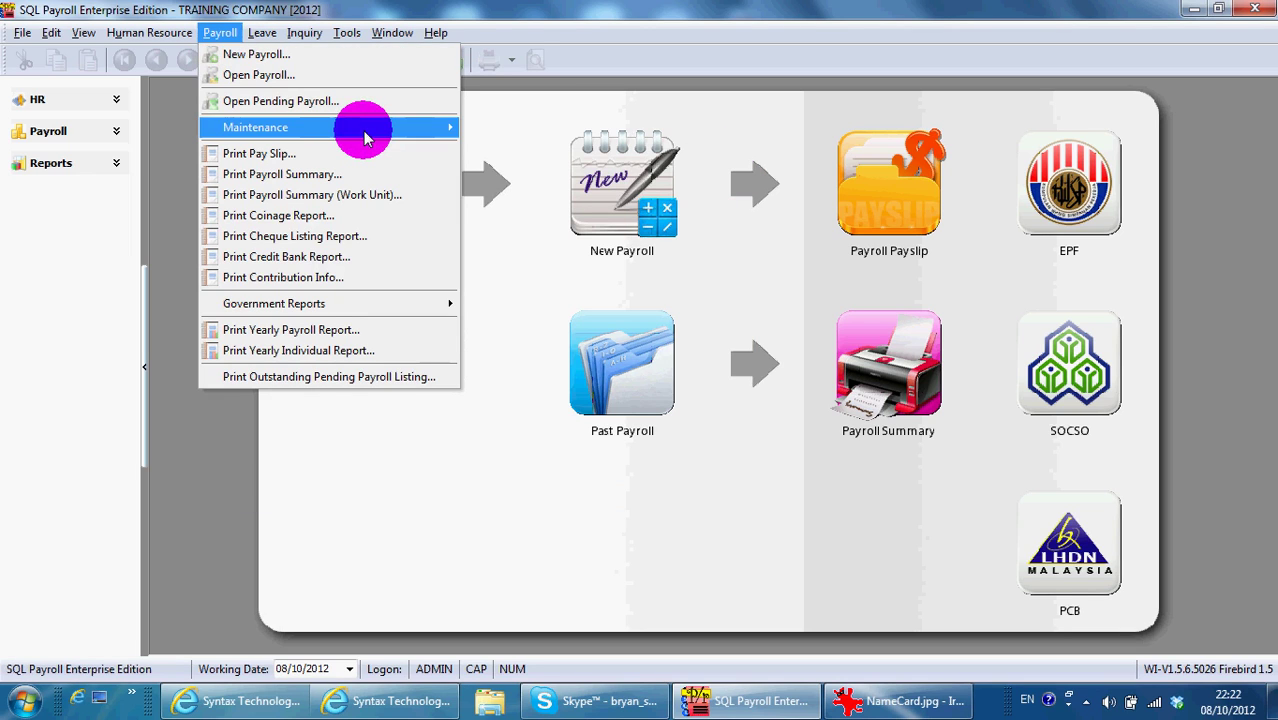
mouse_move(365, 138)
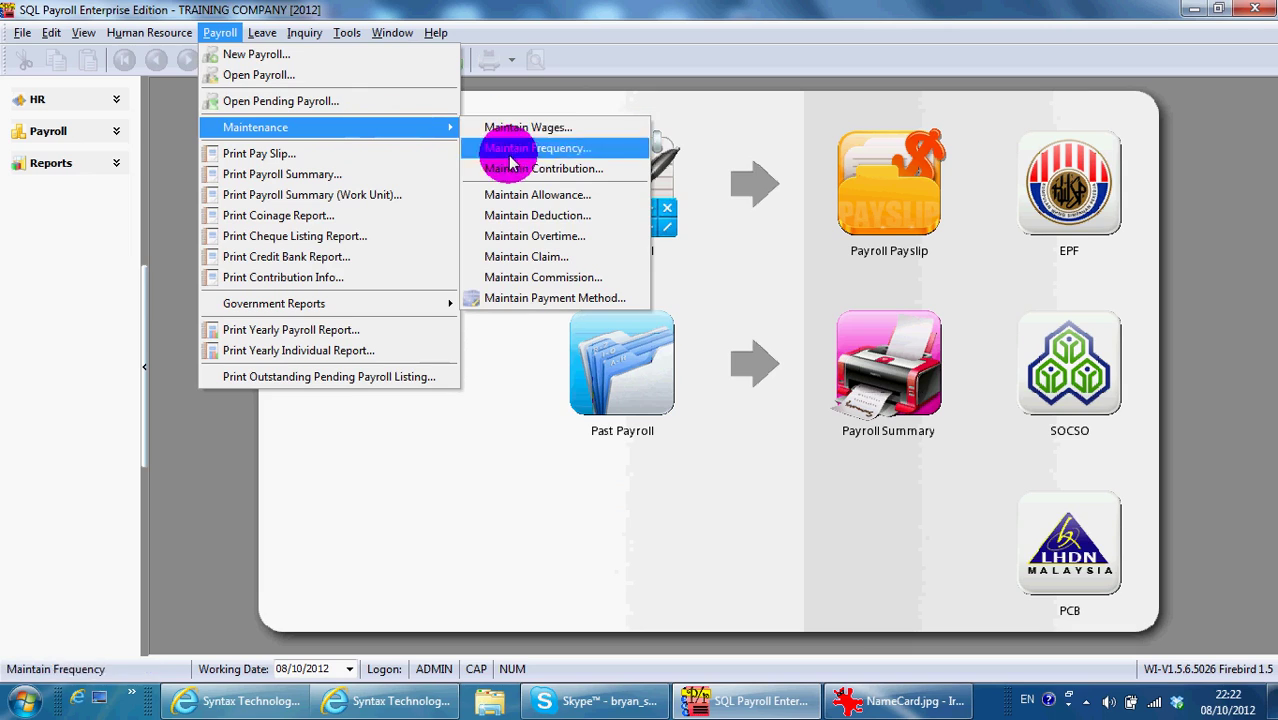
left_click(550, 257)
double_click(551, 258)
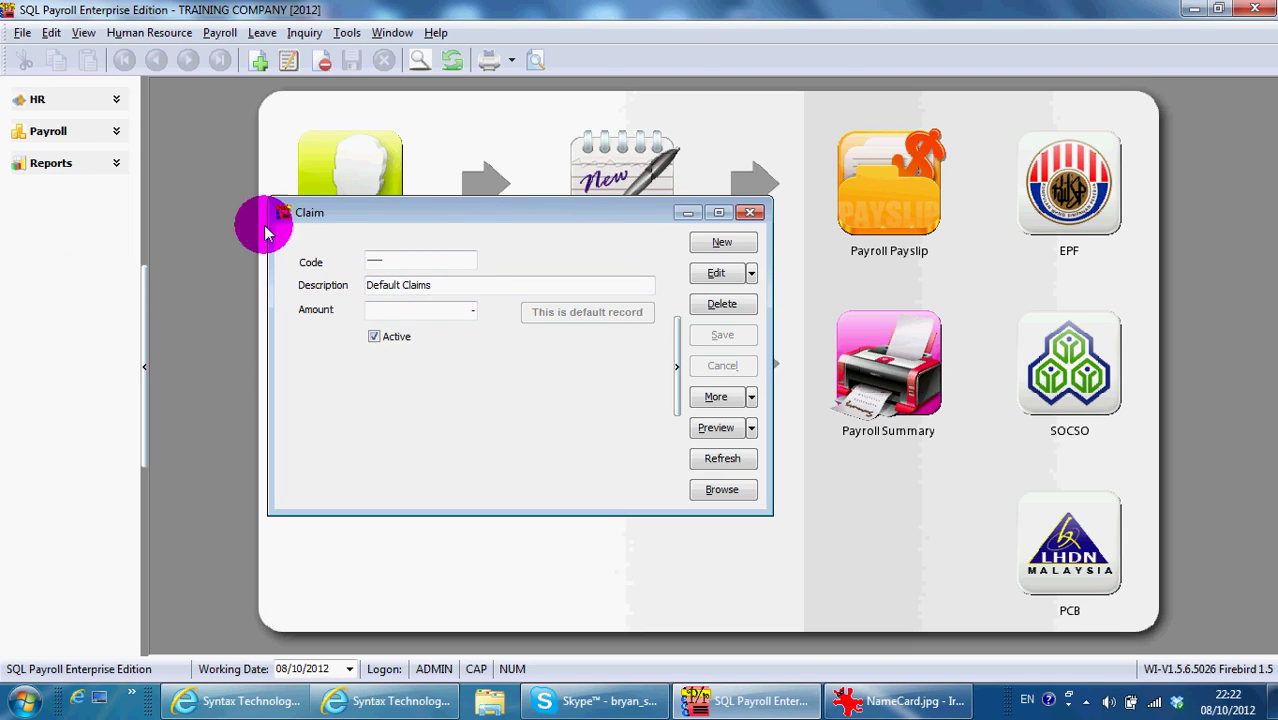
left_click(58, 131)
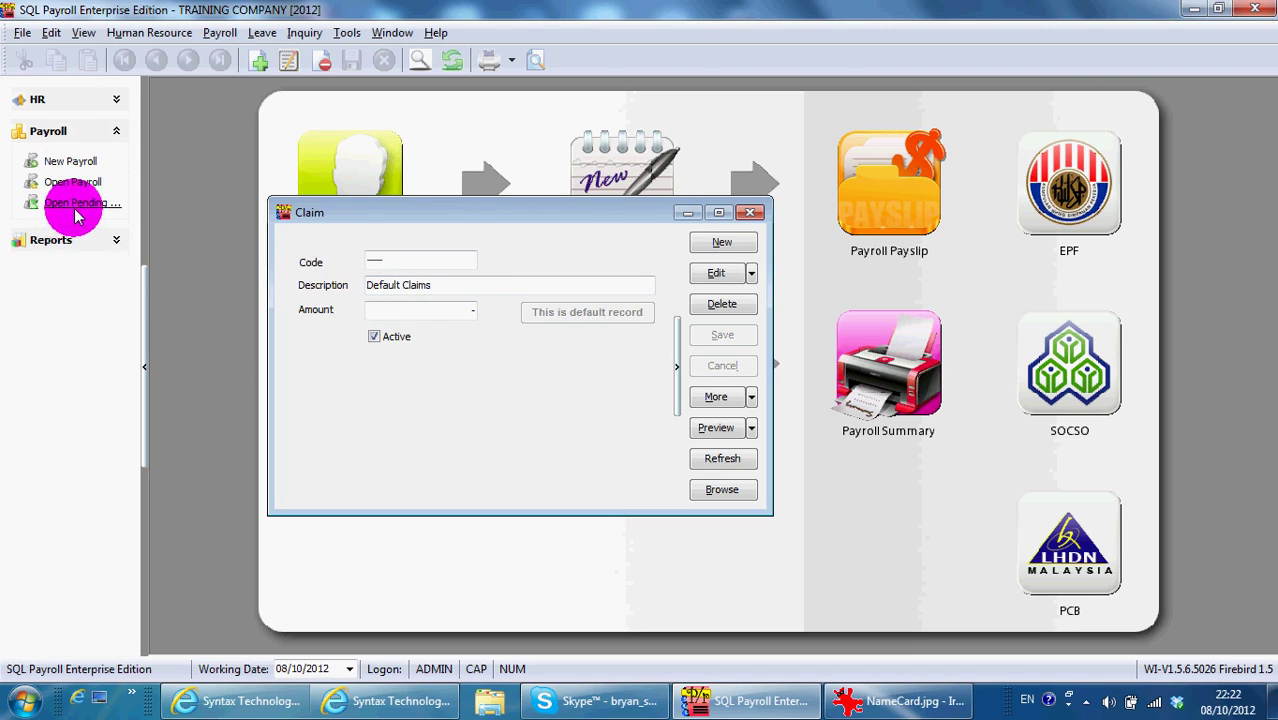
left_click(752, 213)
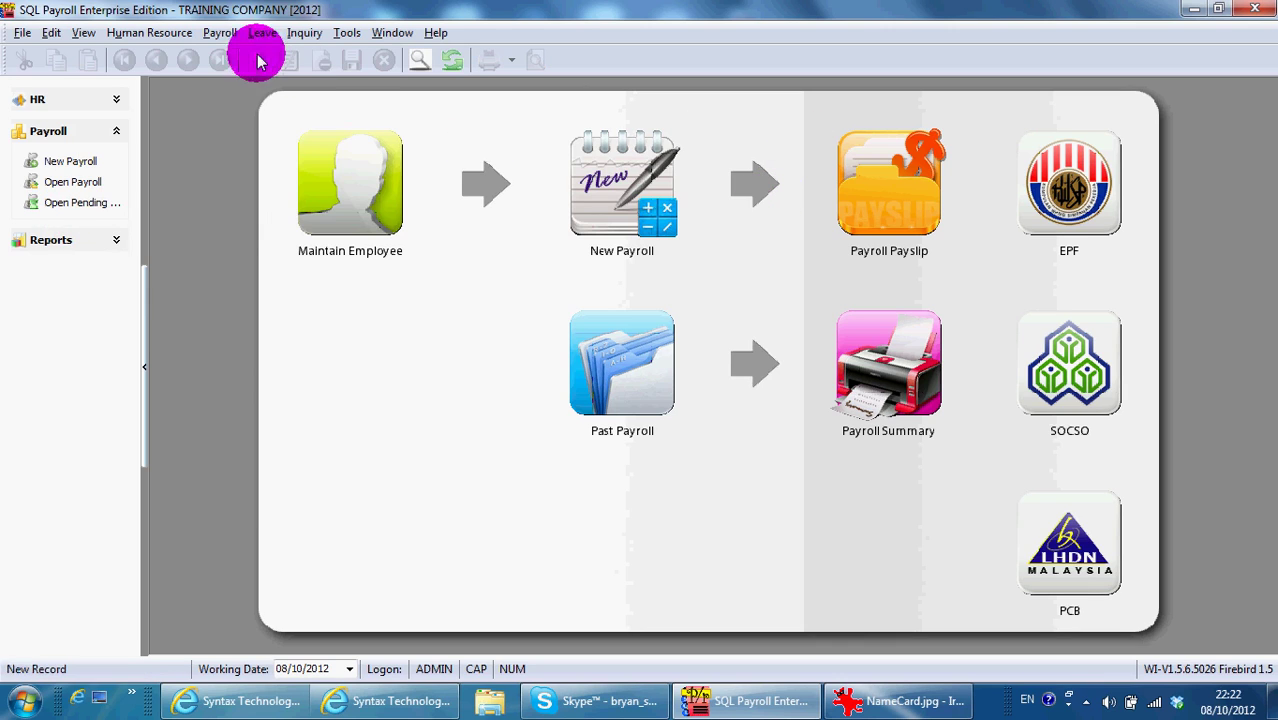
left_click(220, 33)
mouse_move(310, 131)
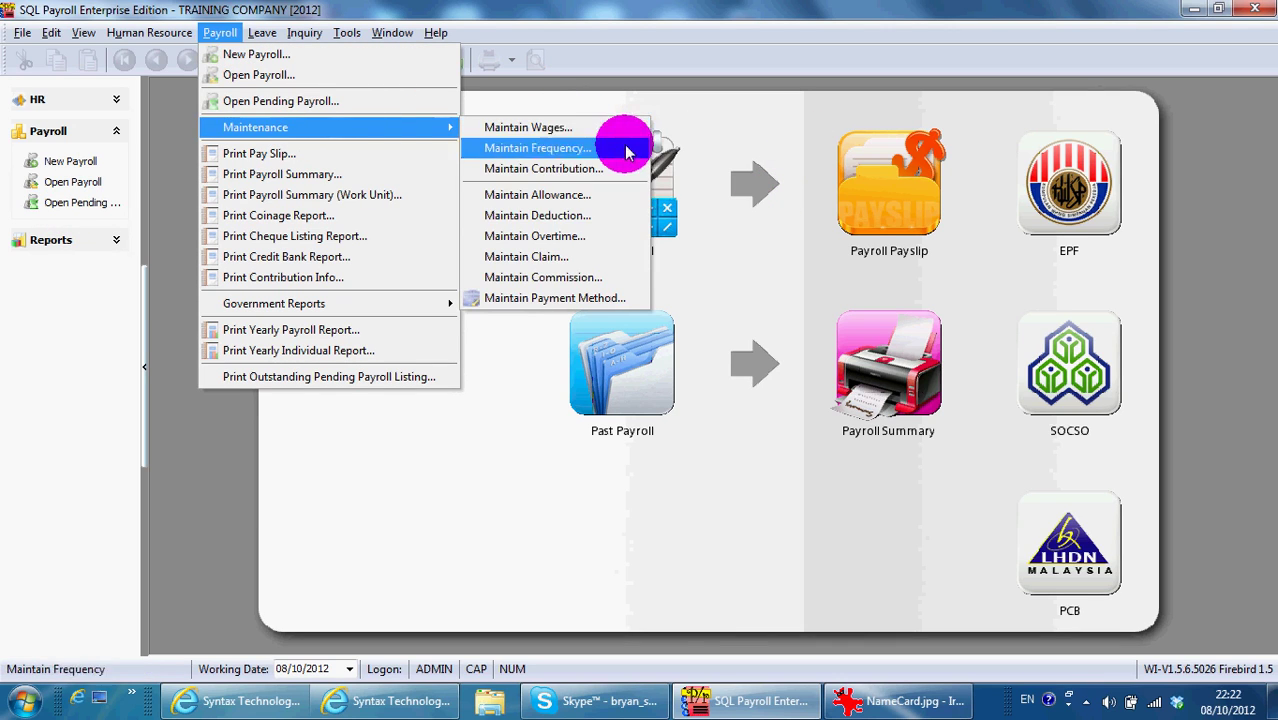
left_click(610, 277)
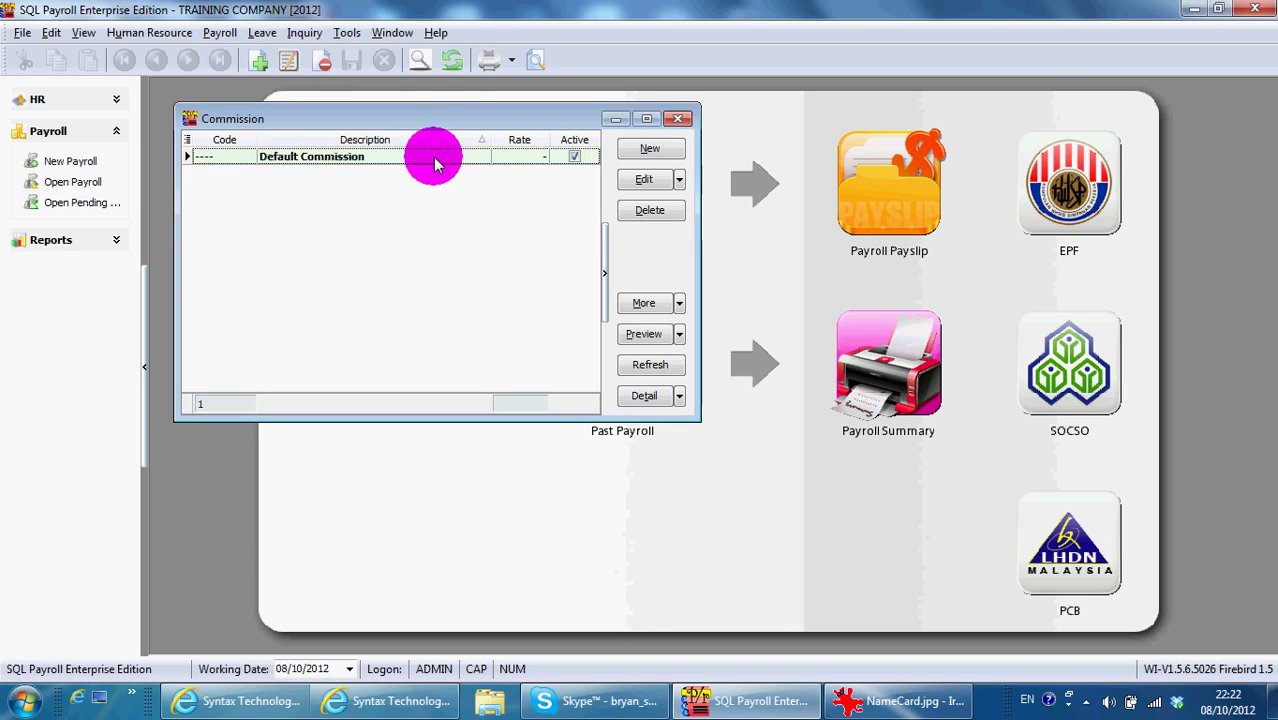
double_click(440, 155)
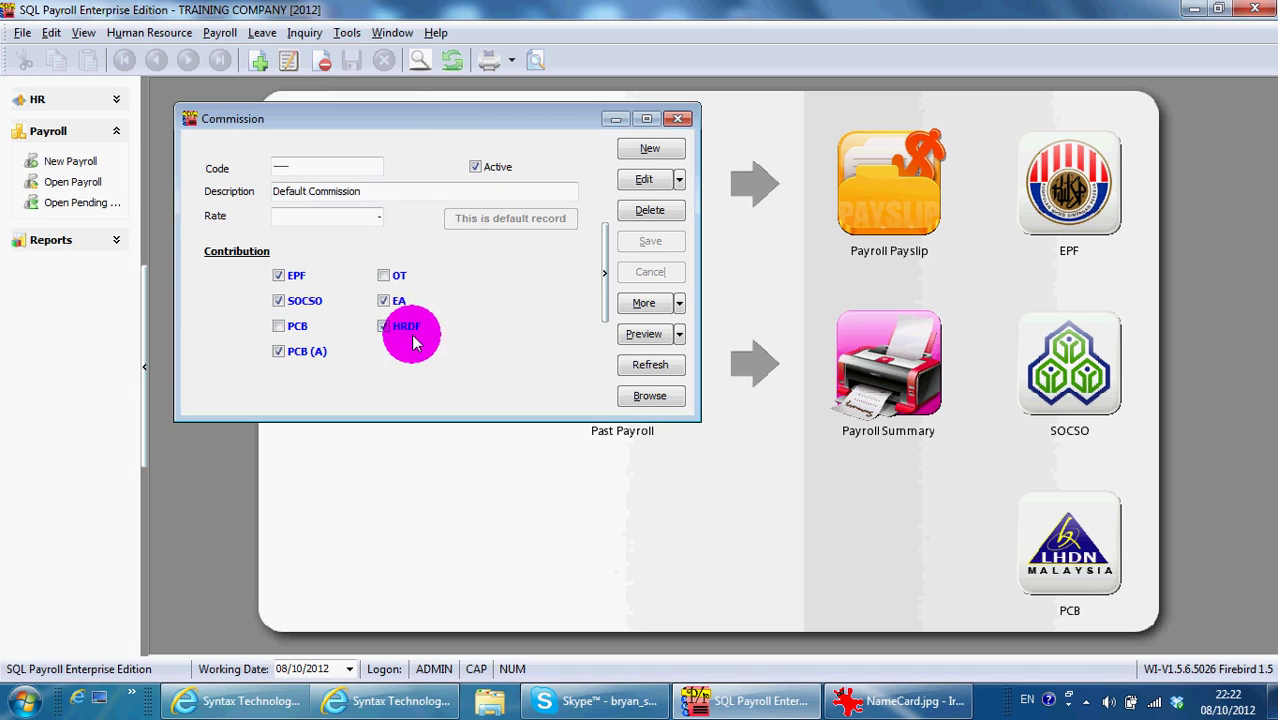
left_click(680, 120)
Open Maintain Payment Method and inspect the Default PaymentMethod record, keeping its Cash type.
left_click(222, 33)
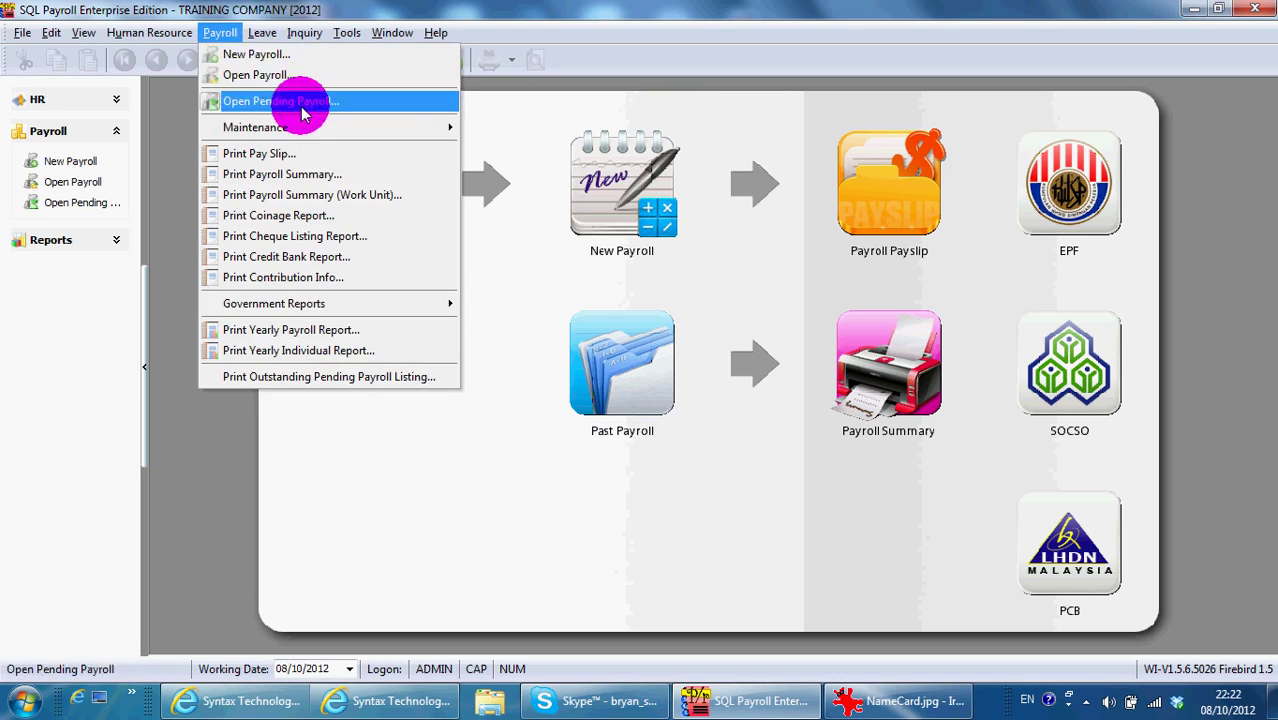
mouse_move(312, 124)
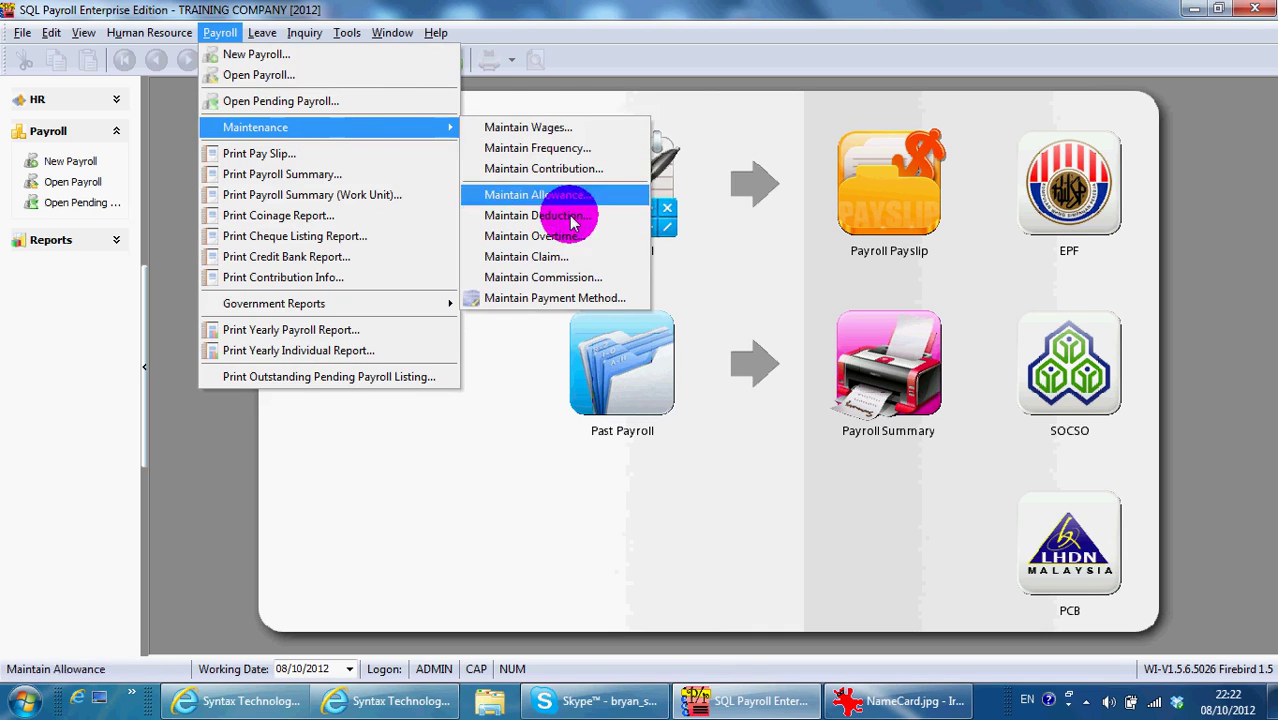
left_click(535, 298)
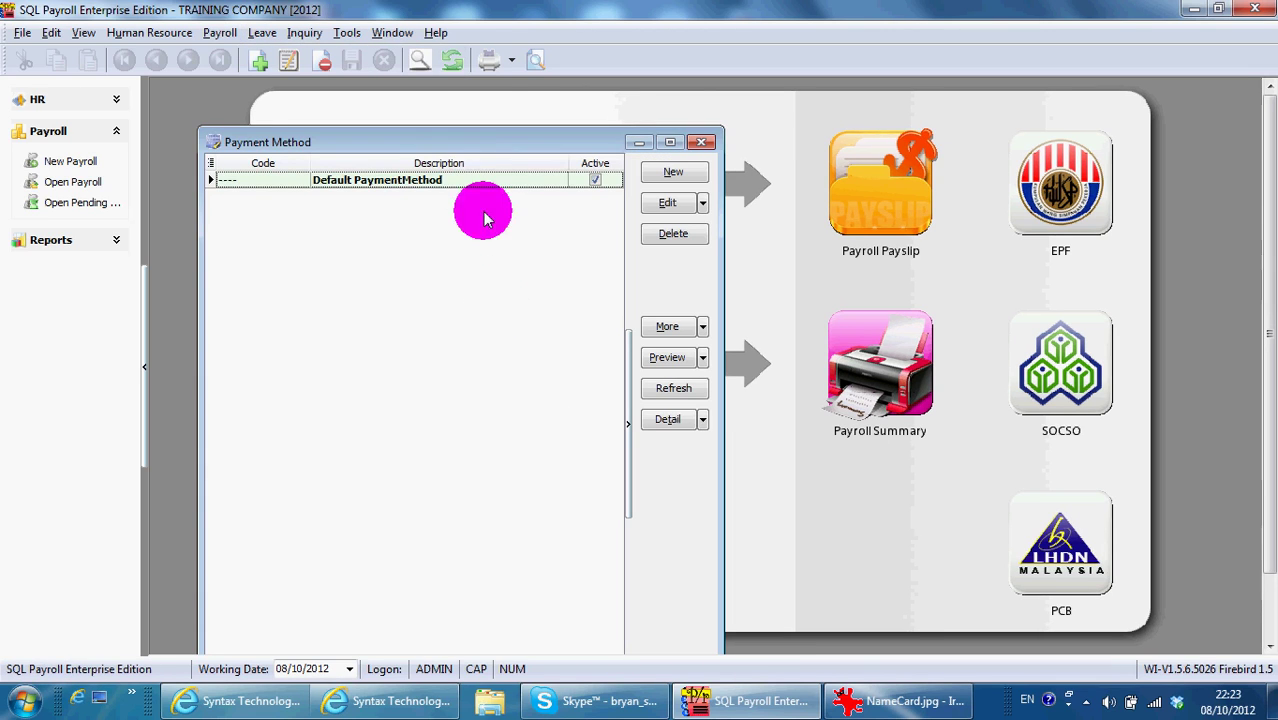
double_click(471, 179)
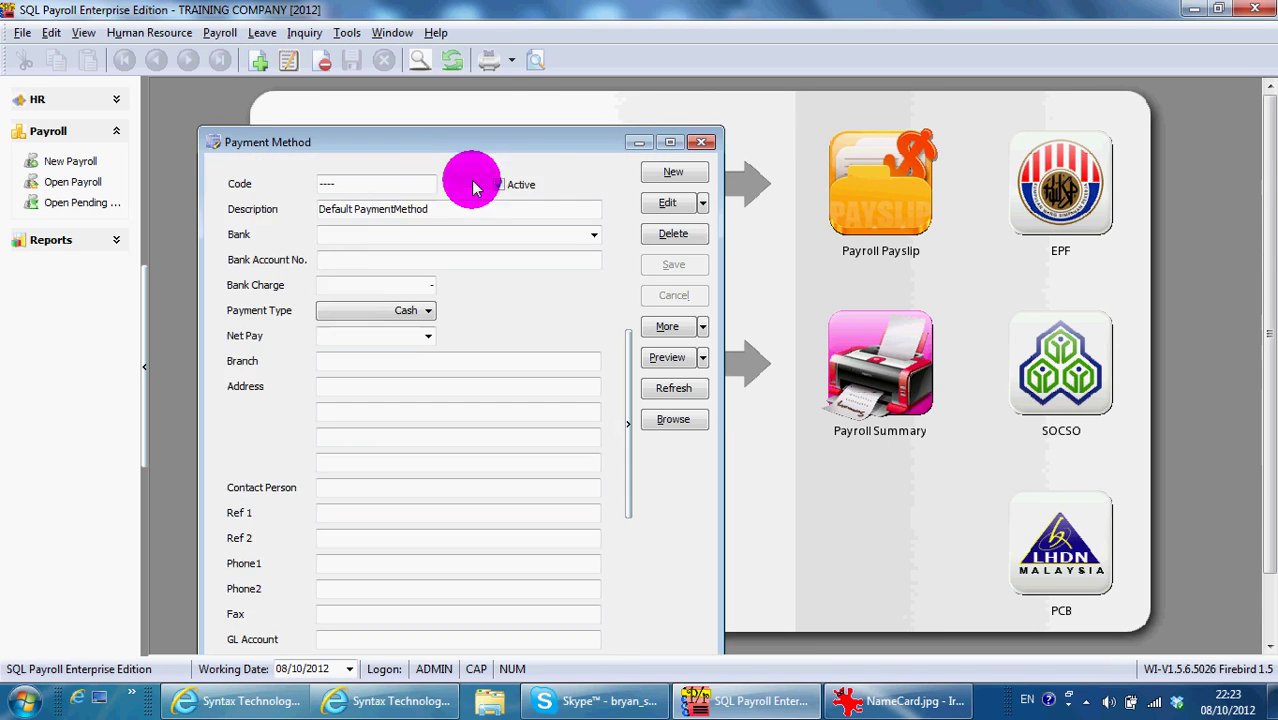
left_click(409, 318)
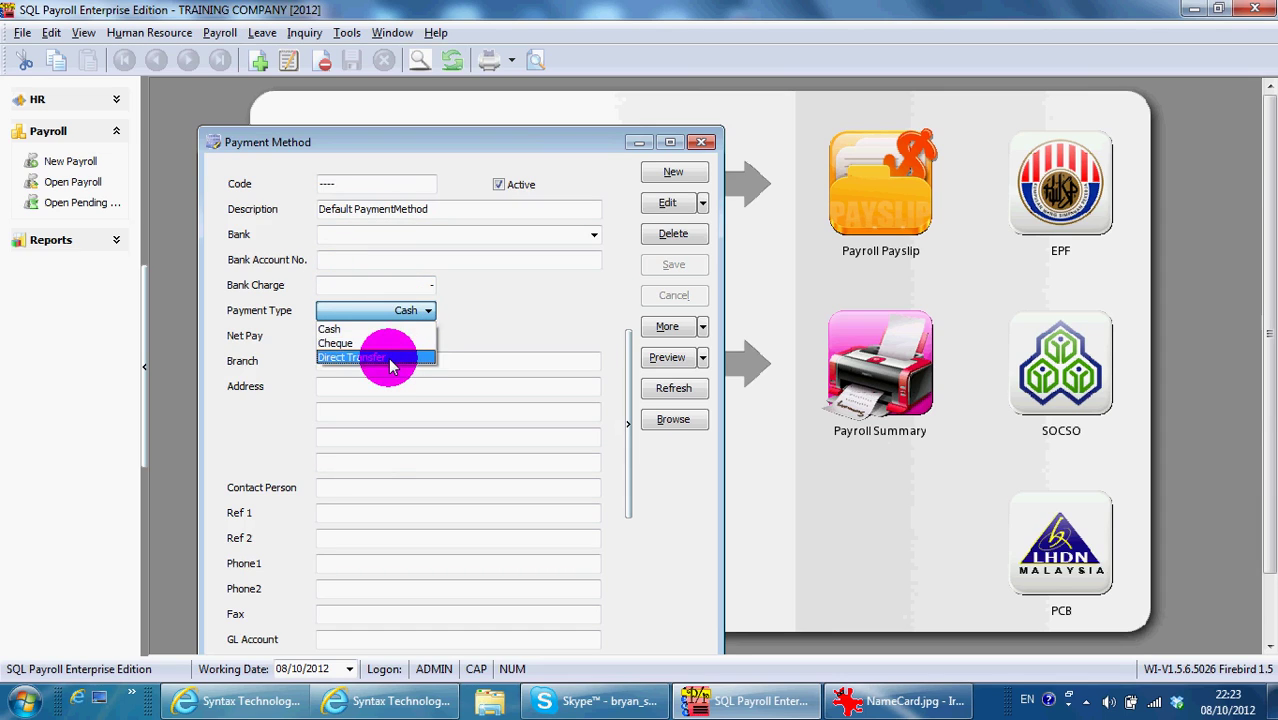
left_click(388, 352)
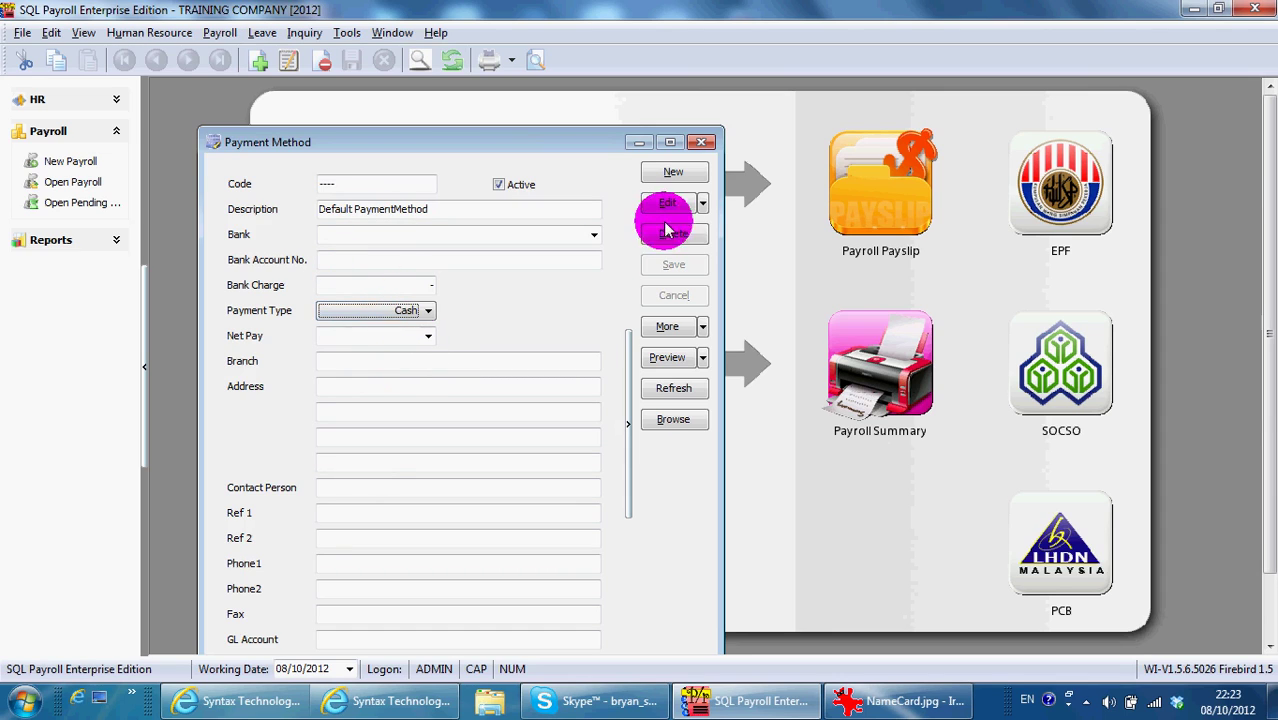
Create a new Cheque payment method with code 's' and save it.
left_click(673, 172)
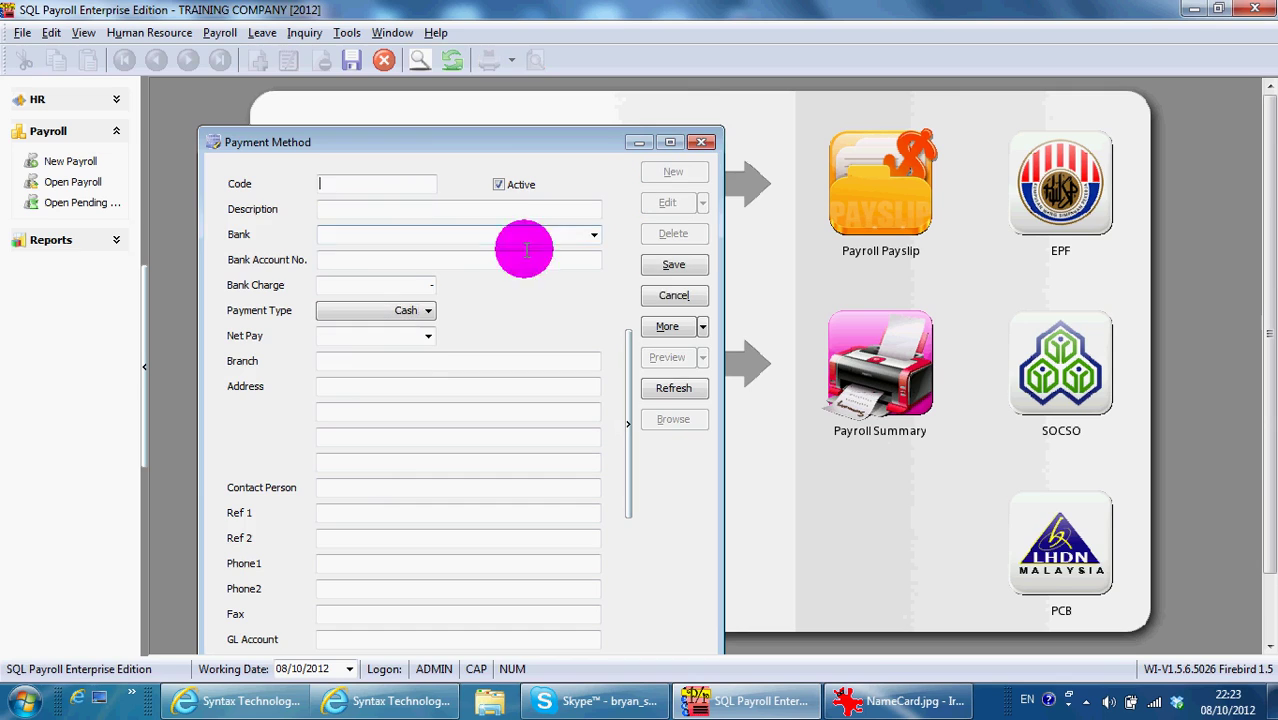
left_click(428, 314)
left_click(392, 338)
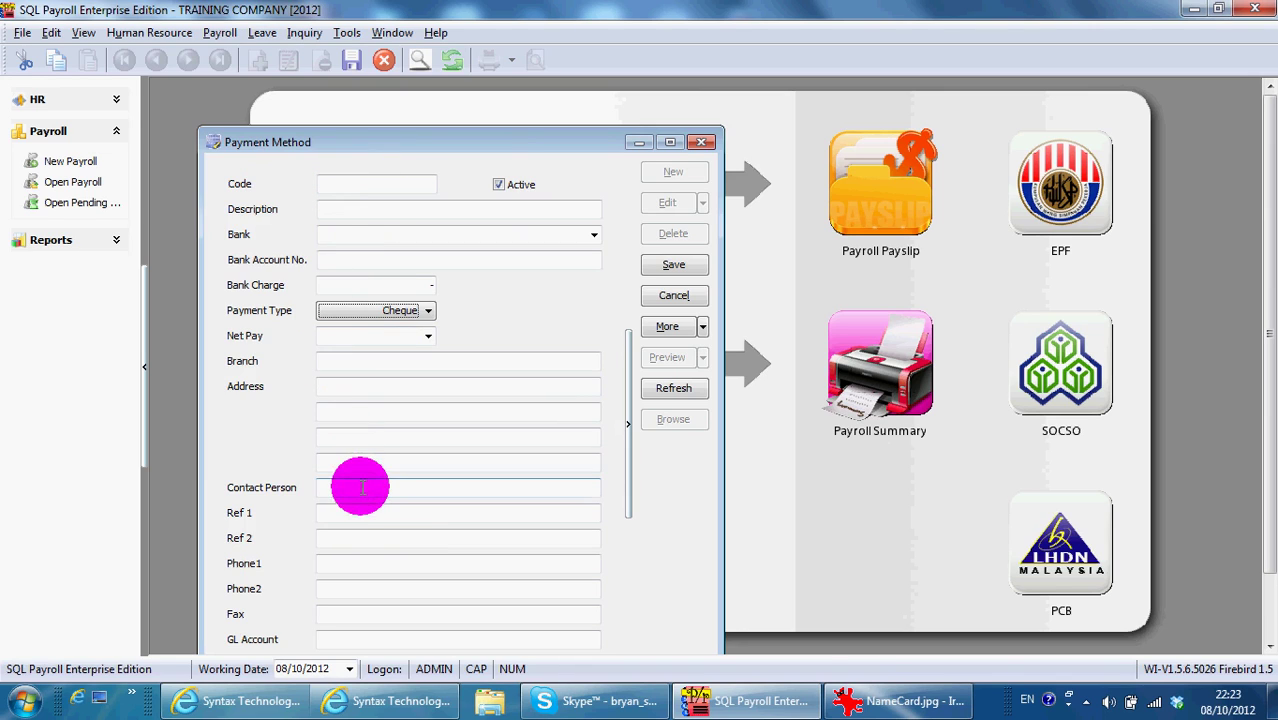
left_click(700, 145)
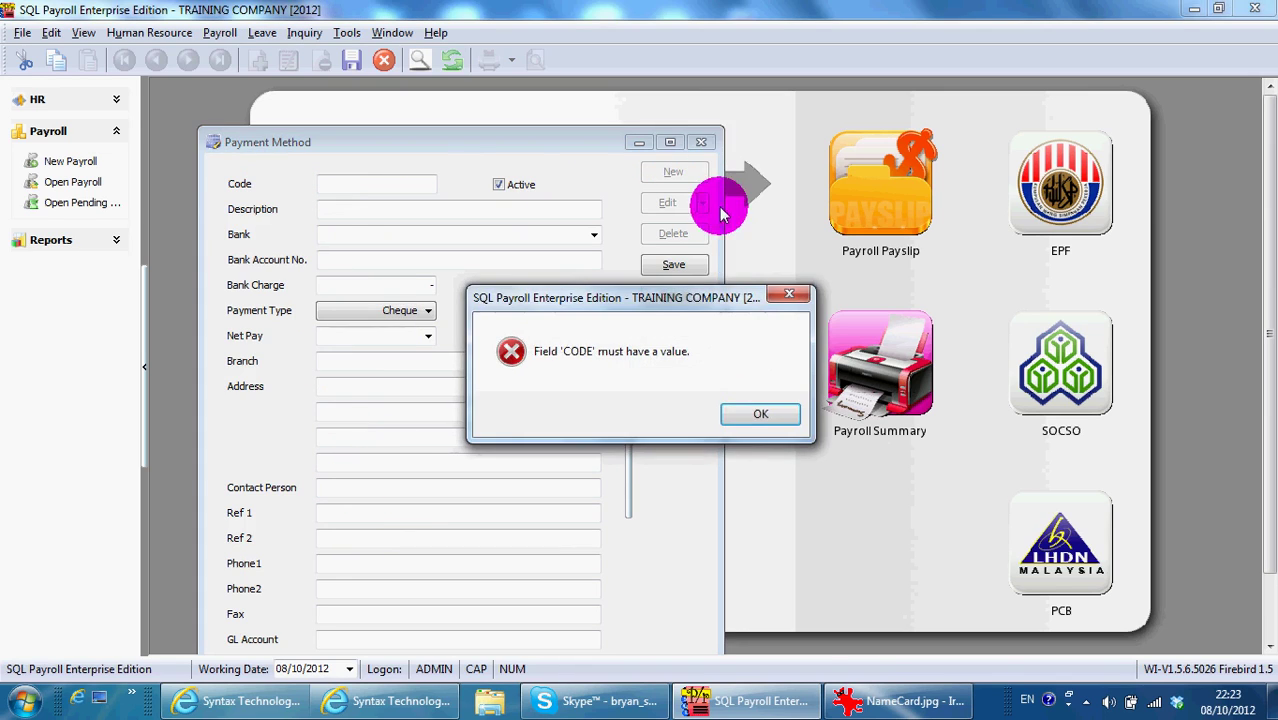
left_click(743, 414)
left_click(670, 266)
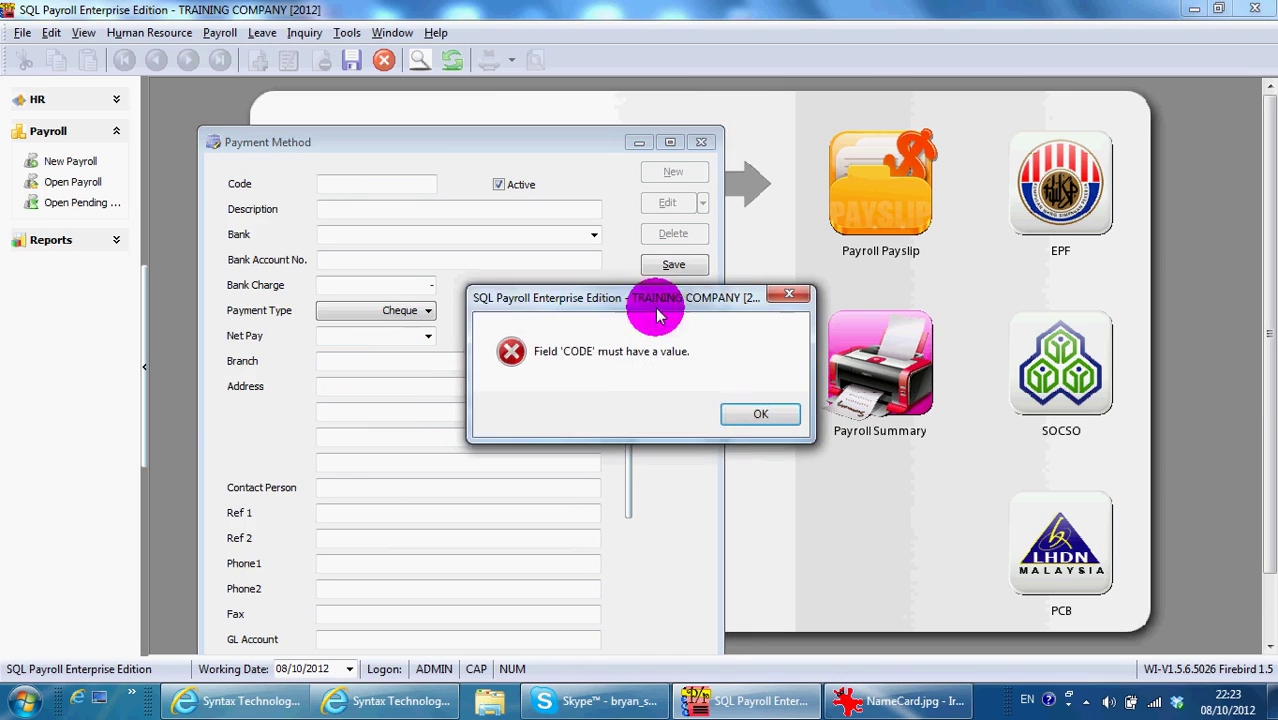
left_click(743, 414)
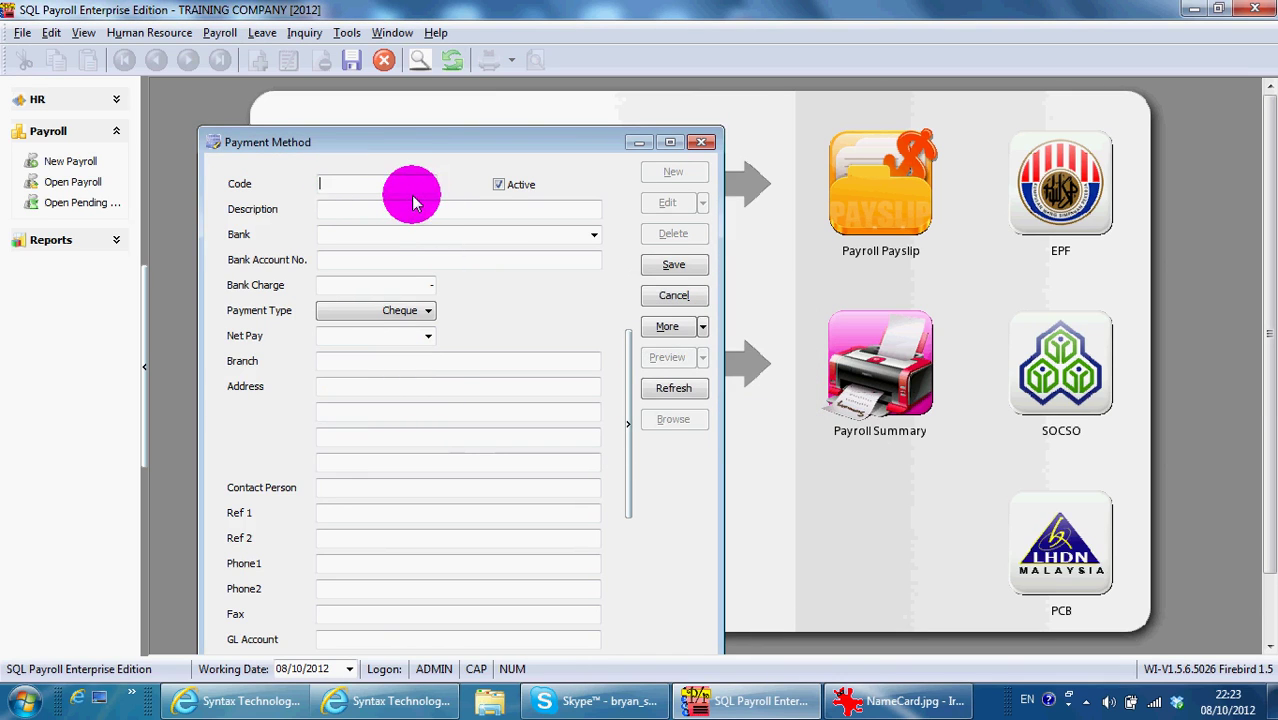
type("s")
key("Tab")
type("s")
left_click(670, 264)
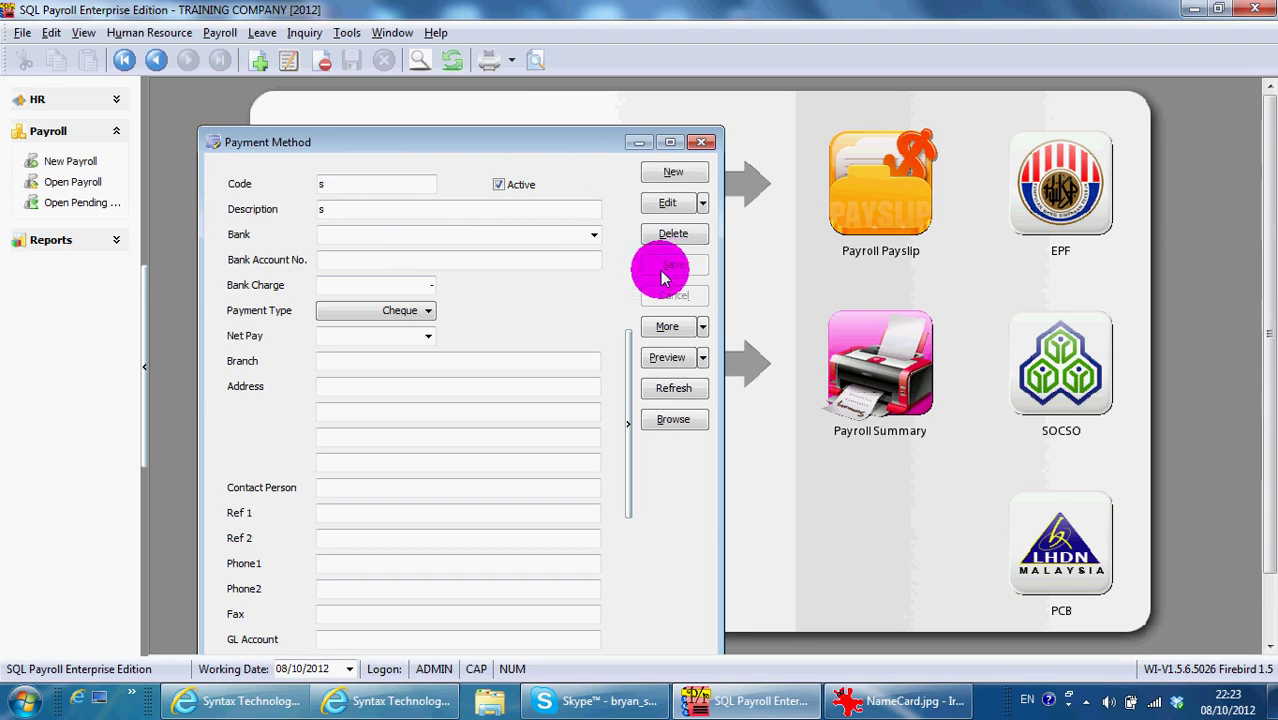
Close Payment Method, open Pending Payroll - Oct 2012 maximized, then switch to NameCard.jpg in IrfanView.
left_click(703, 142)
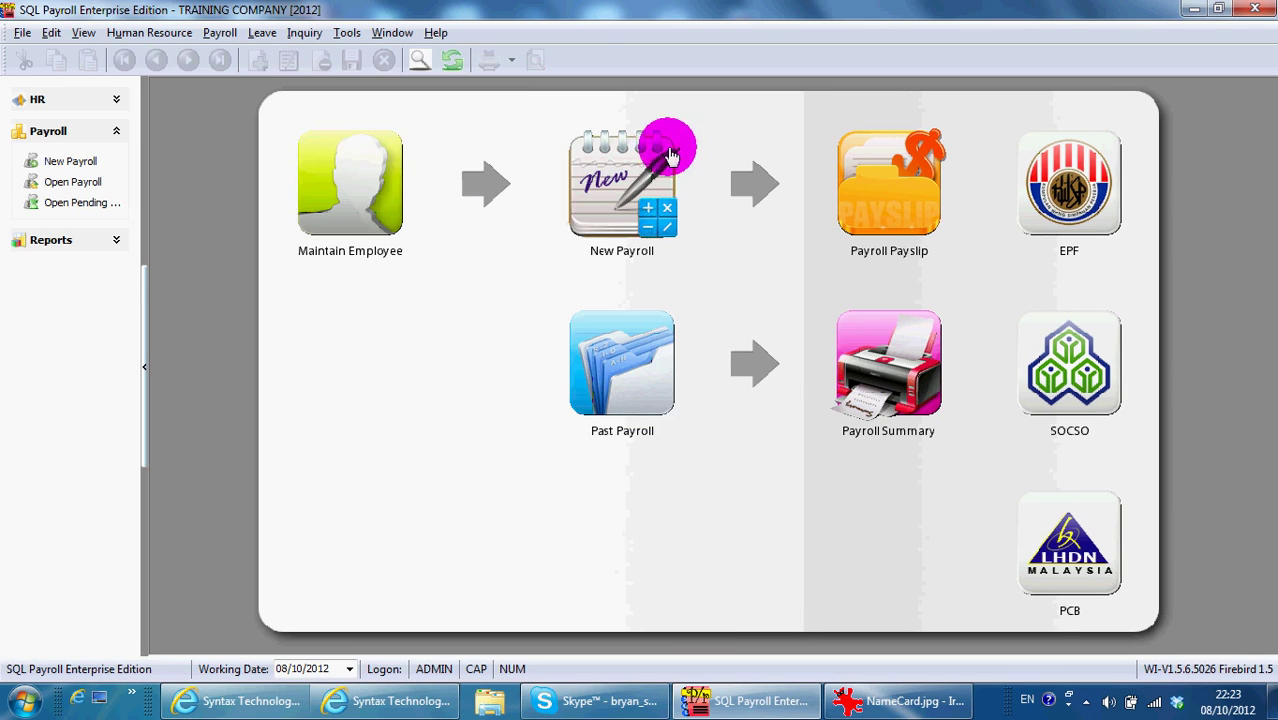
left_click(221, 34)
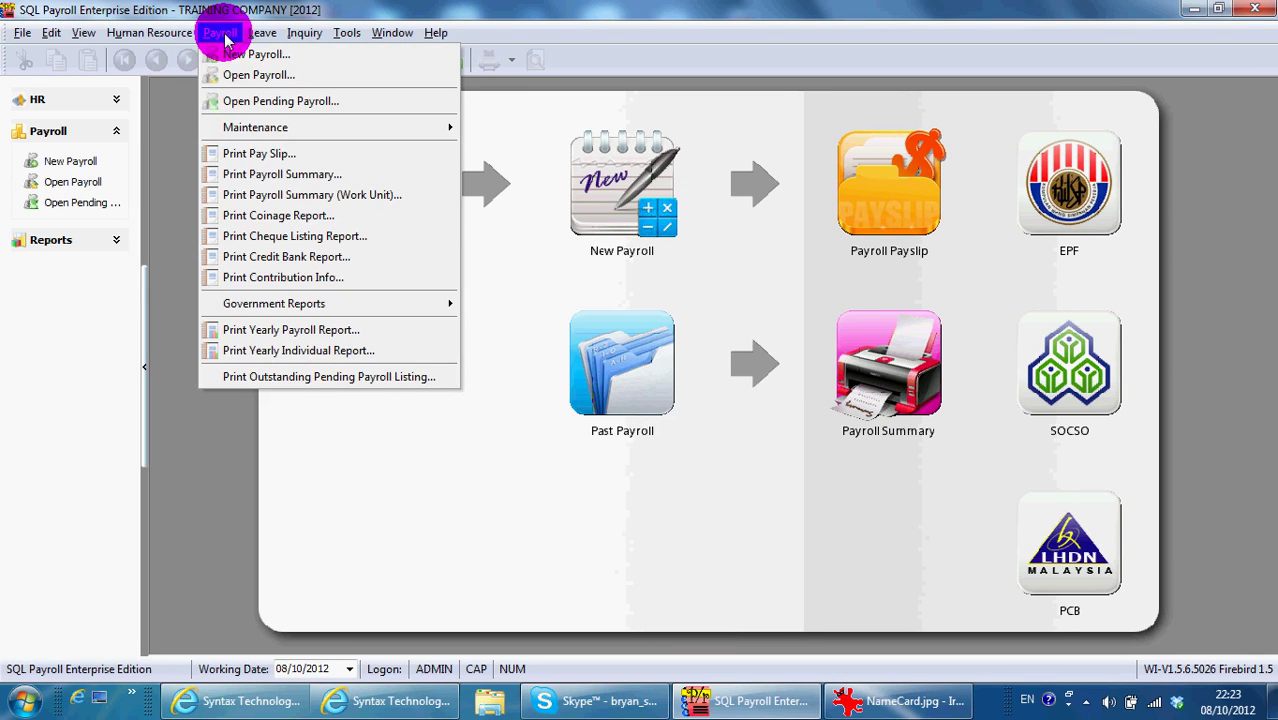
mouse_move(316, 128)
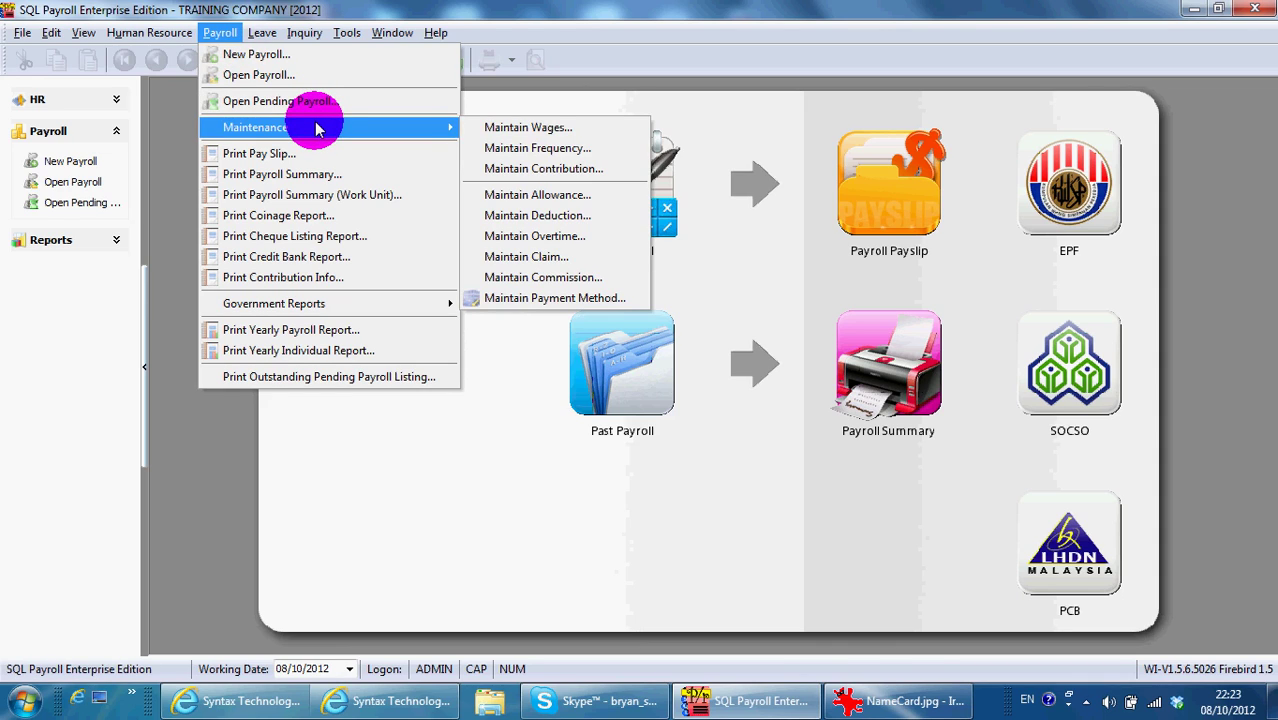
left_click(166, 173)
left_click(72, 204)
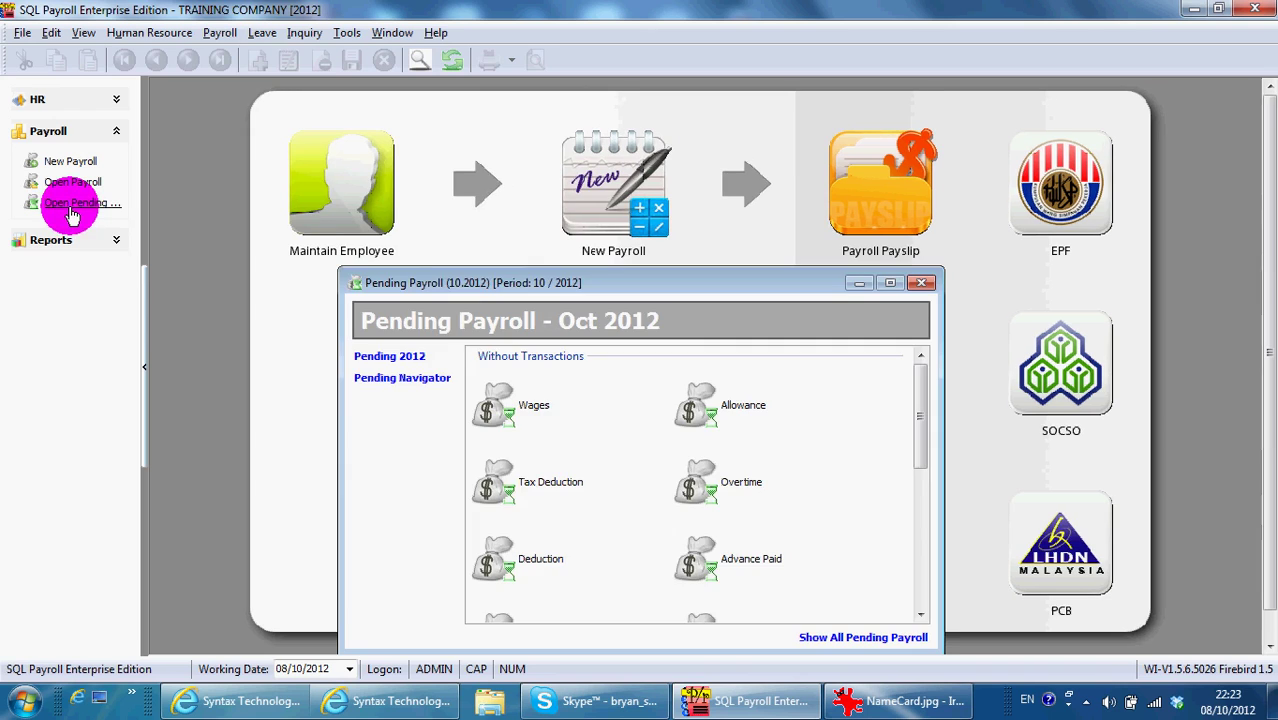
double_click(465, 284)
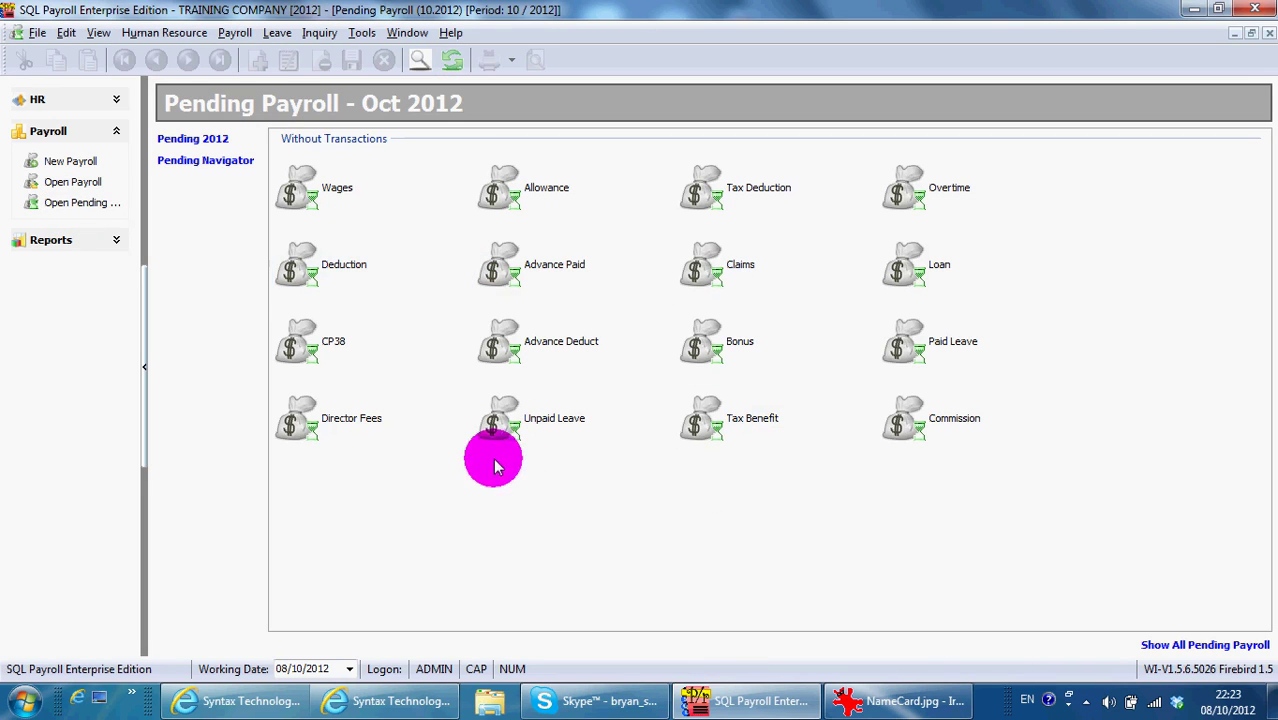
left_click(850, 700)
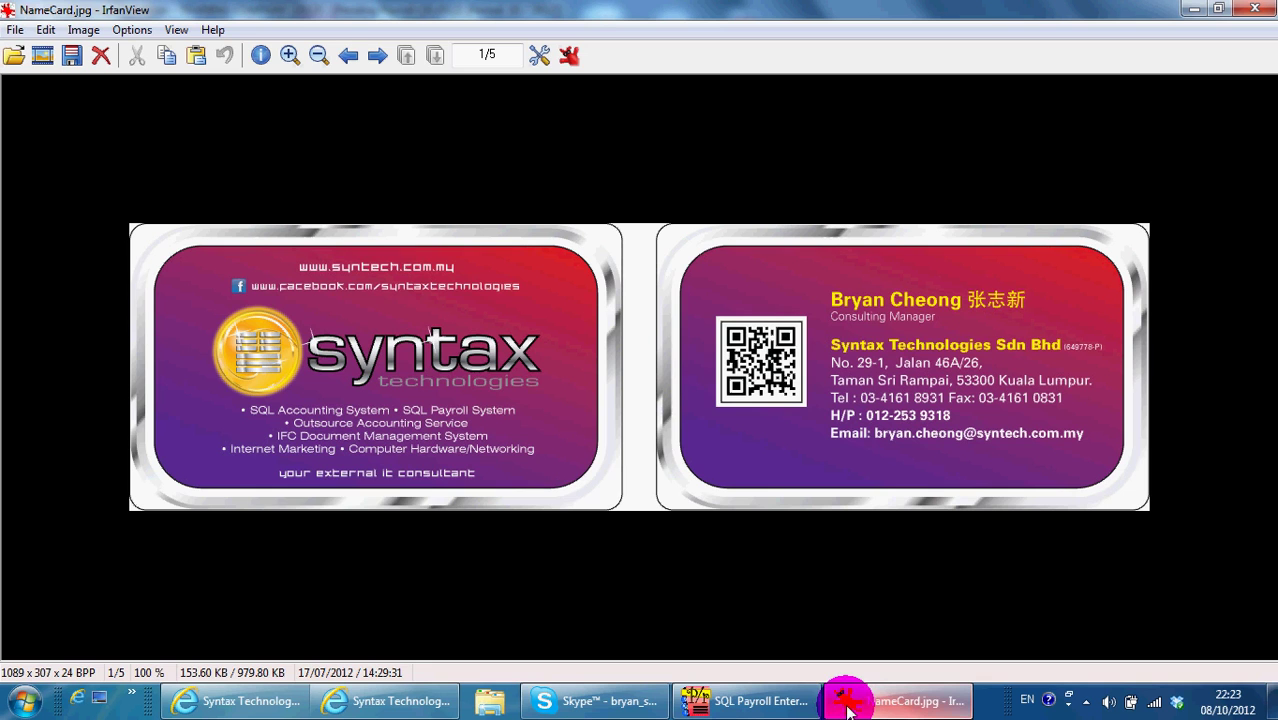